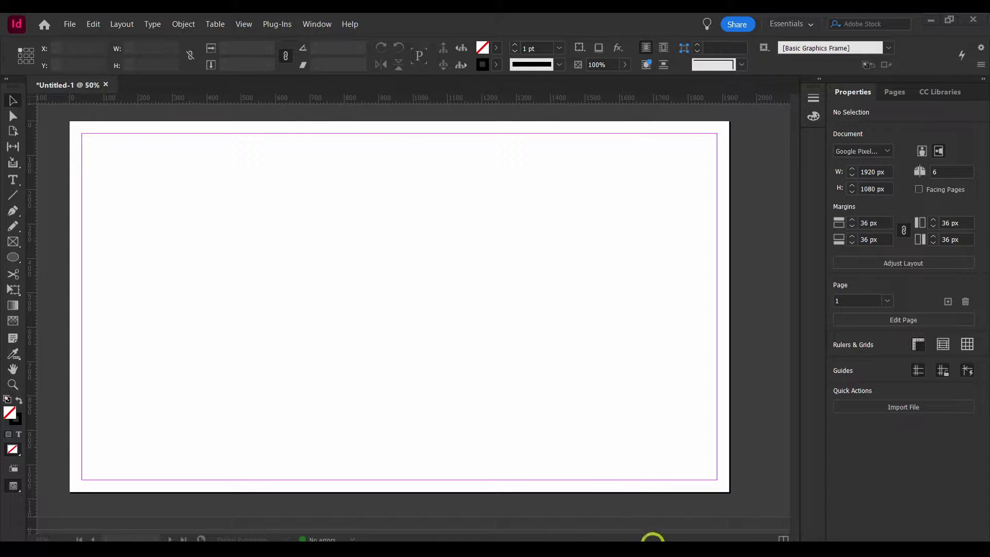
pyautogui.click(652, 539)
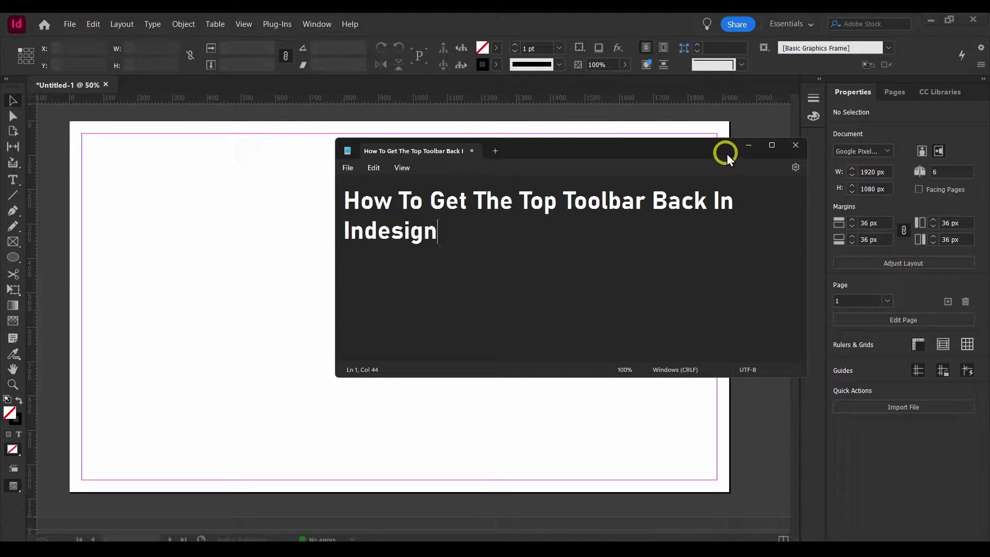
pyautogui.click(748, 147)
pyautogui.click(317, 24)
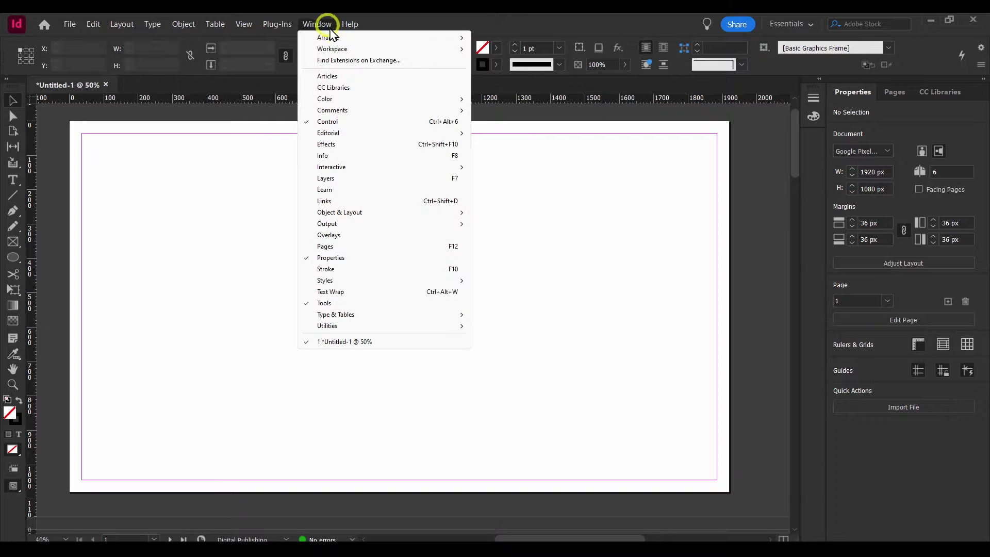
pyautogui.press('Escape')
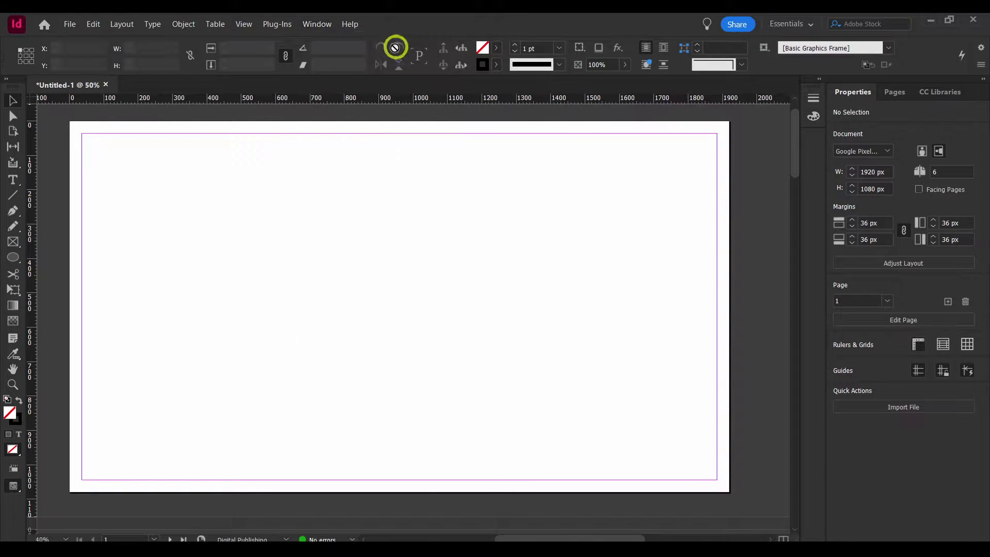
# Step: Select the Essentials workspace and reset it to its default layout
pyautogui.click(317, 27)
pyautogui.click(318, 24)
pyautogui.click(317, 24)
pyautogui.moveTo(333, 49)
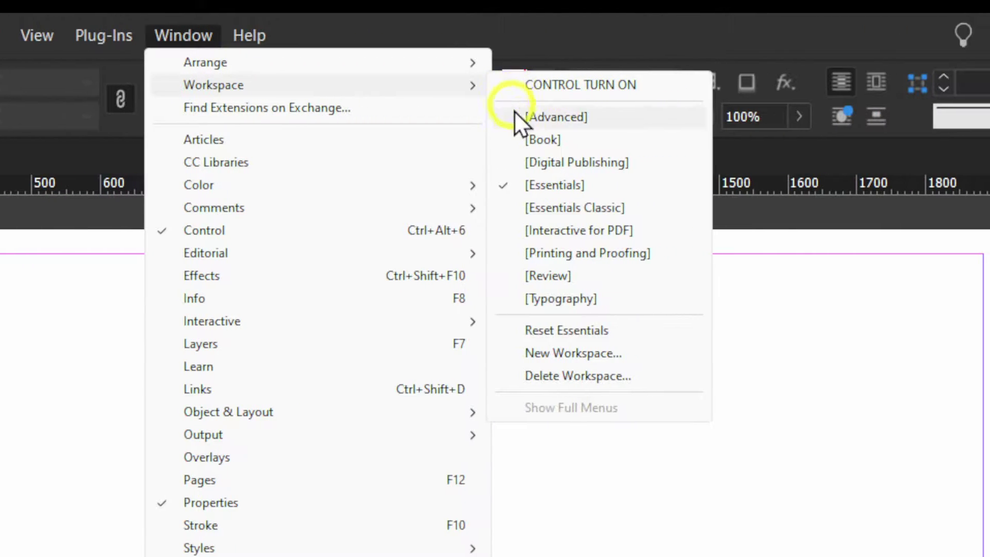
pyautogui.click(543, 185)
pyautogui.click(184, 35)
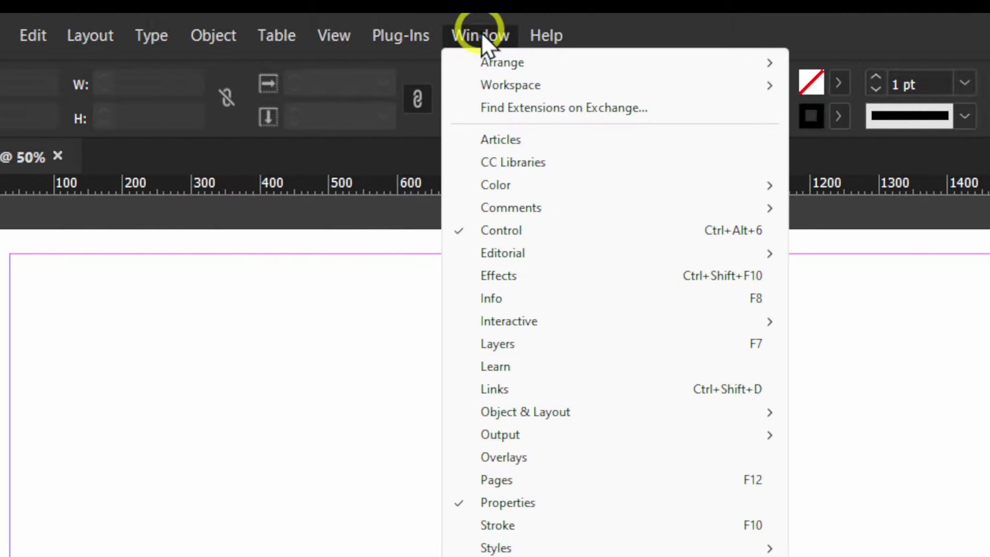
pyautogui.moveTo(202, 69)
pyautogui.moveTo(512, 85)
pyautogui.click(864, 305)
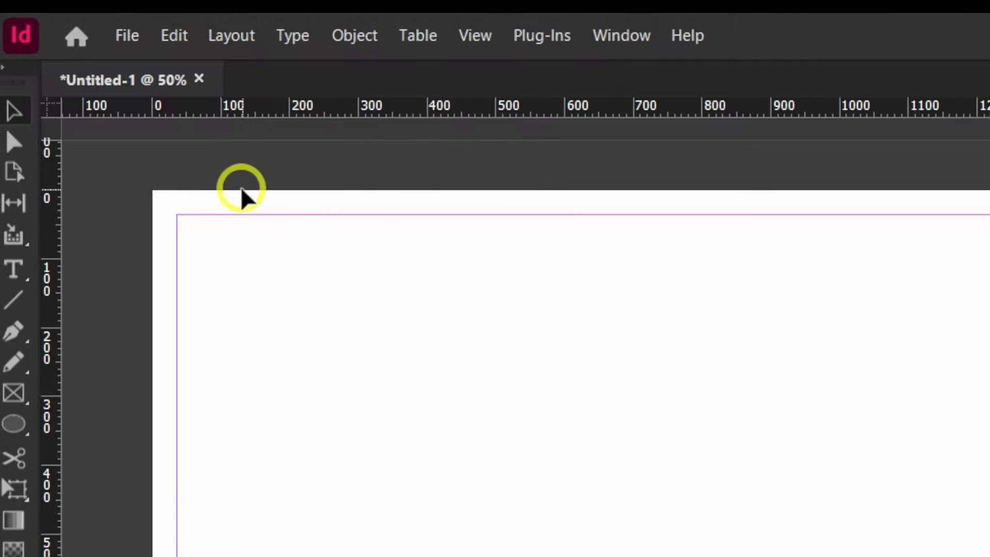
# Step: Switch to the custom workspace CONTROL TURN ON
pyautogui.click(625, 35)
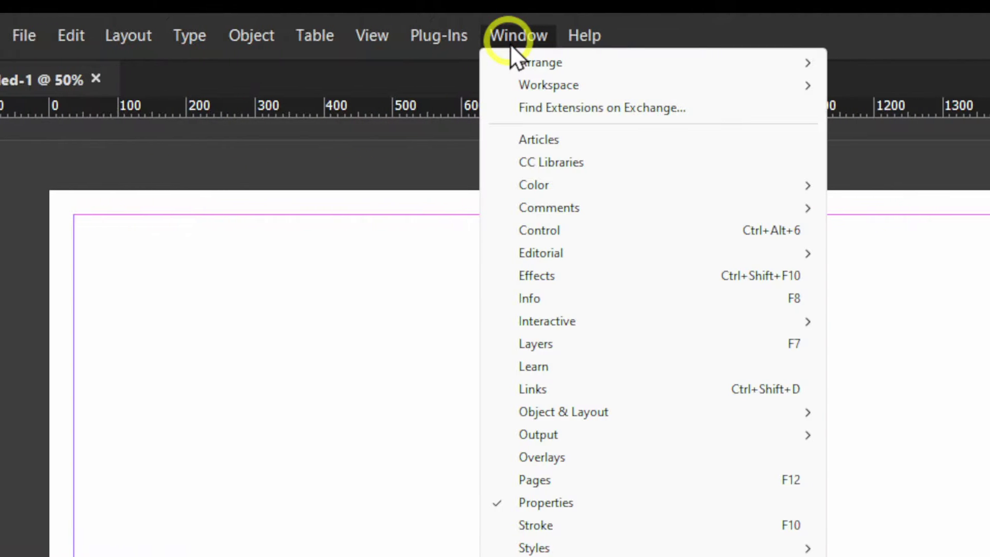
pyautogui.moveTo(881, 67)
pyautogui.moveTo(561, 87)
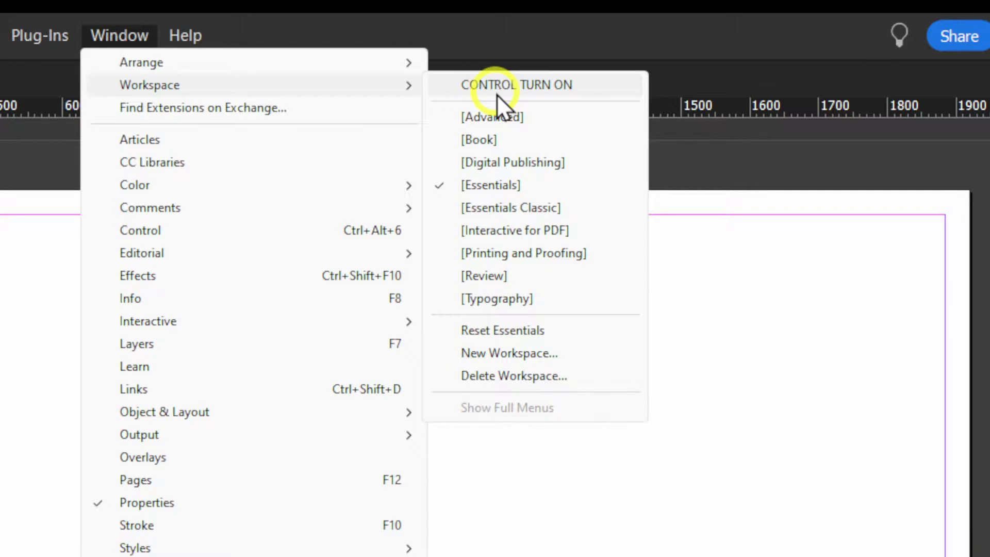
pyautogui.click(497, 92)
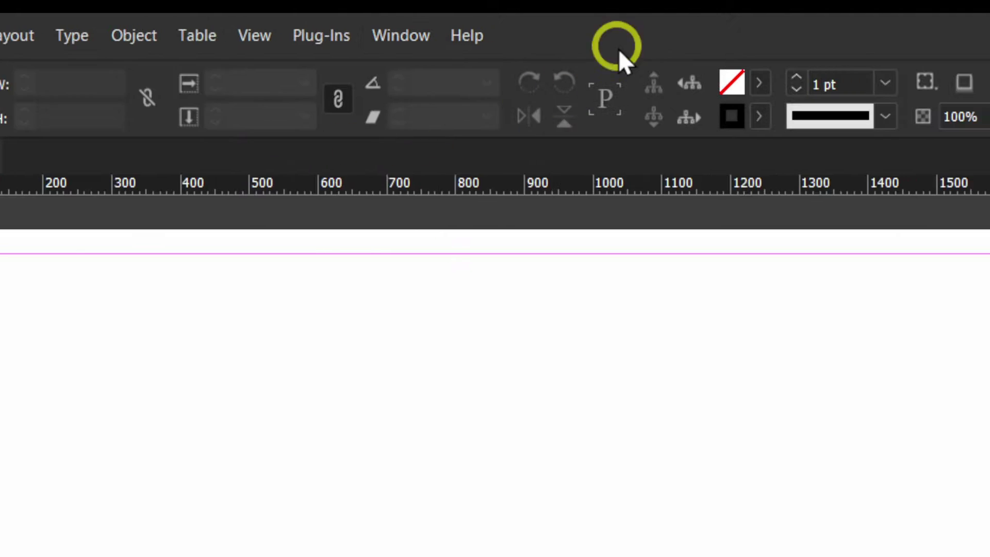
pyautogui.click(454, 35)
pyautogui.moveTo(513, 63)
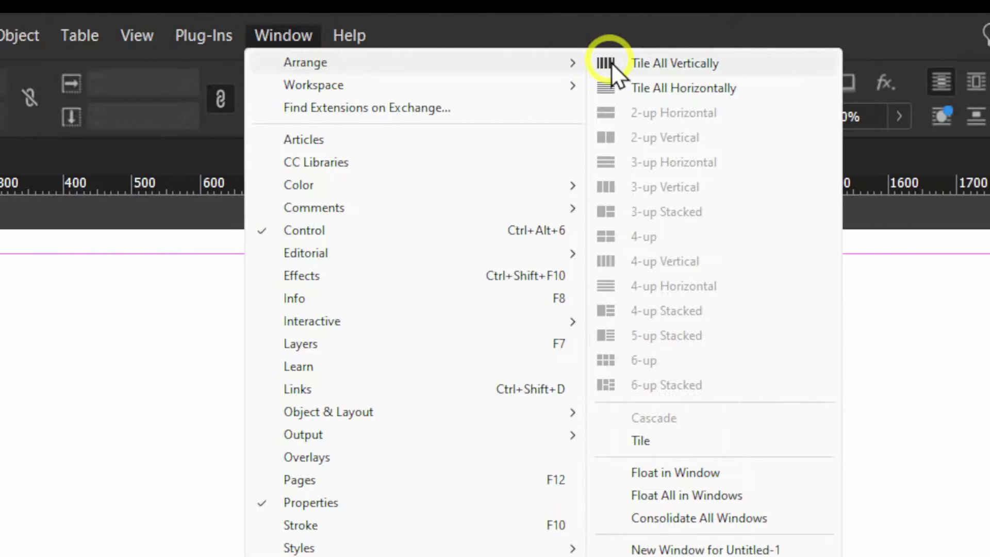
pyautogui.moveTo(567, 85)
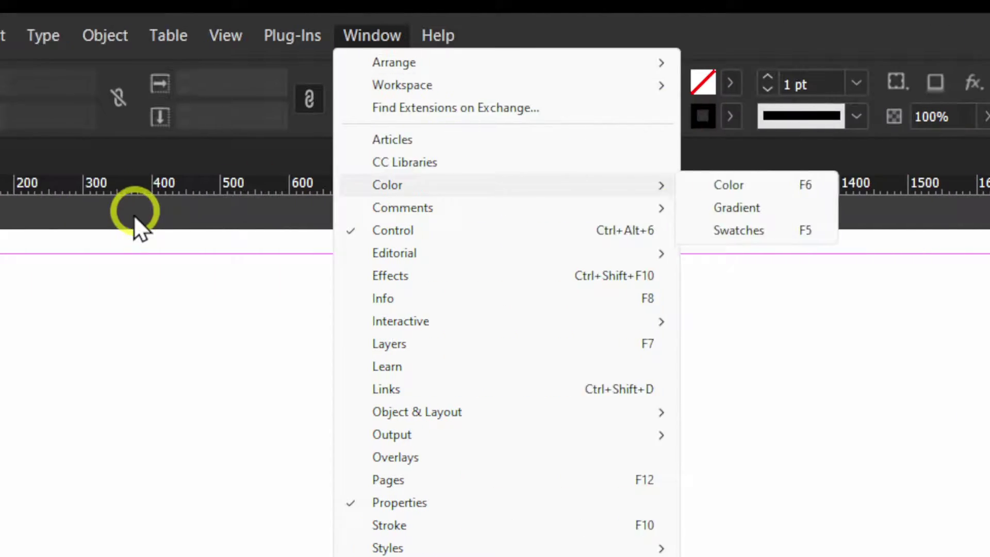
pyautogui.click(135, 214)
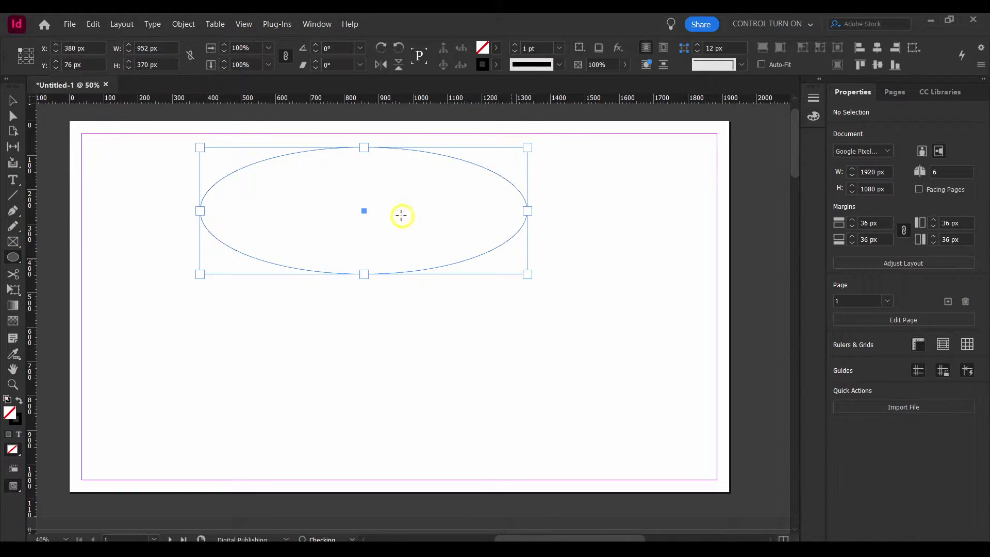
# Step: Try RGB Magenta as the stroke colour of the ellipse
pyautogui.click(496, 64)
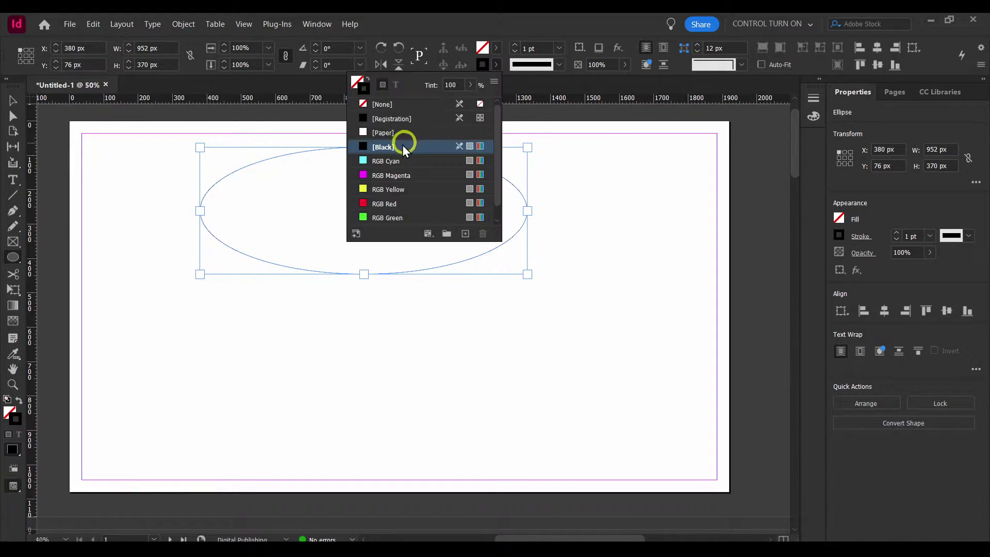
pyautogui.click(393, 175)
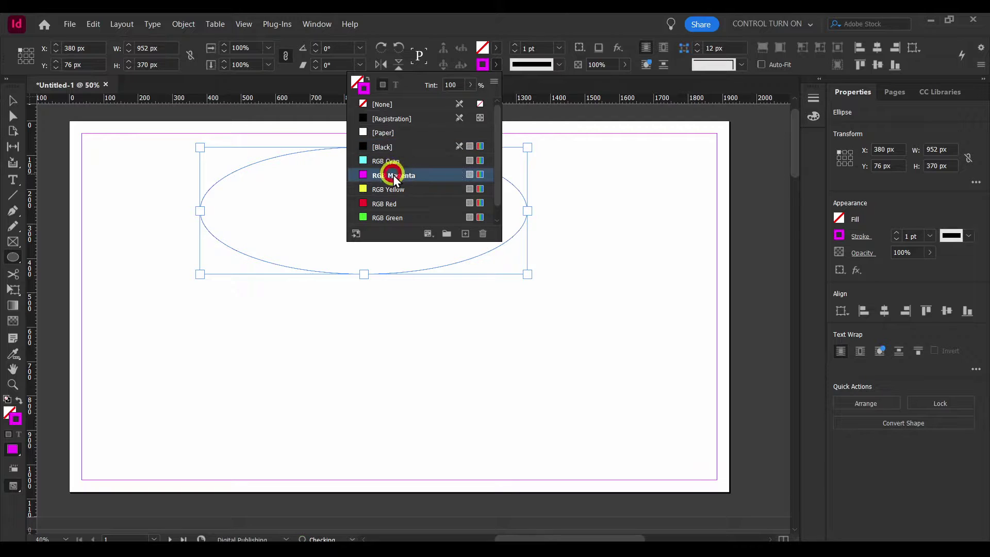
# Step: Apply a solid black fill to the ellipse
pyautogui.click(496, 48)
pyautogui.click(495, 49)
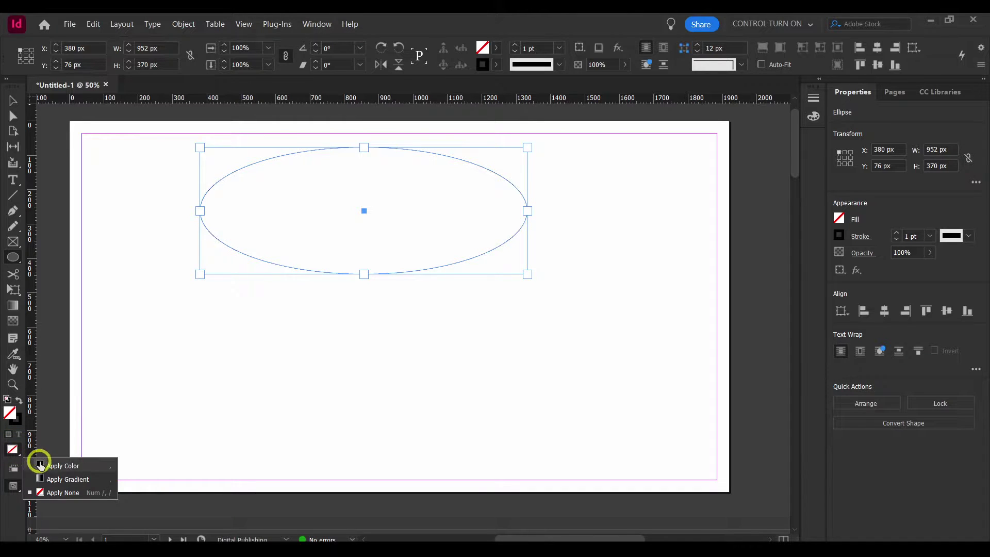
pyautogui.click(40, 465)
pyautogui.moveTo(365, 272); pyautogui.dragTo(372, 352)
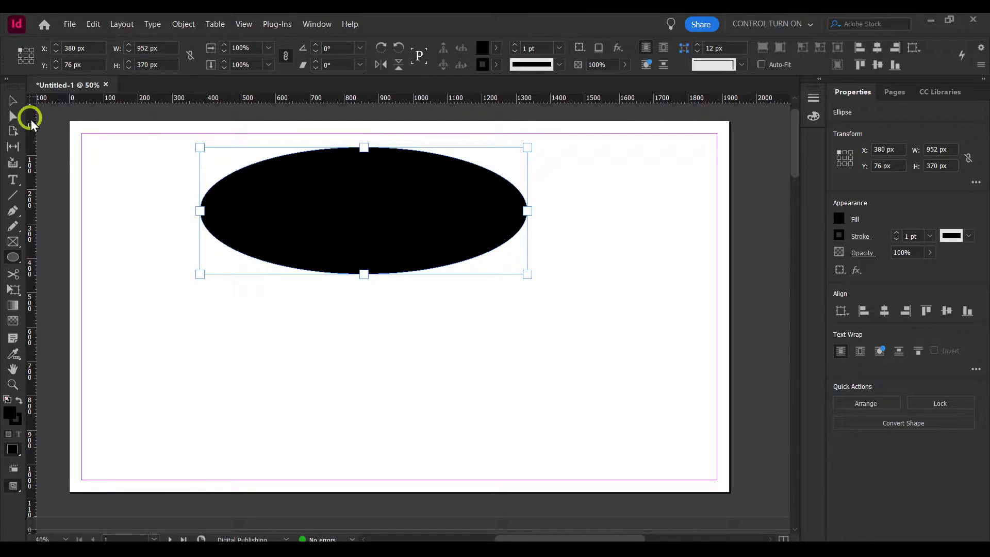
# Step: Hide the Tools panel and show it again
pyautogui.click(312, 23)
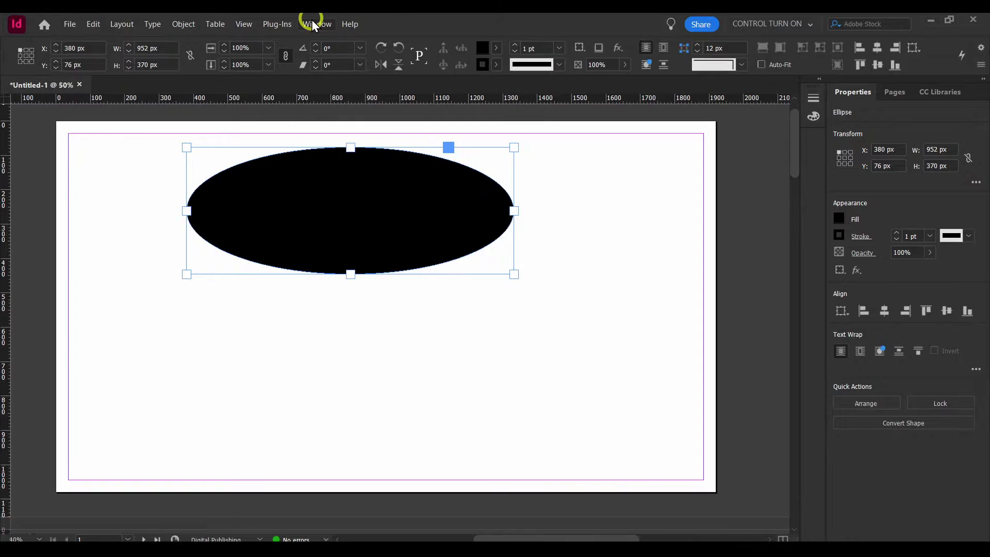
pyautogui.click(314, 22)
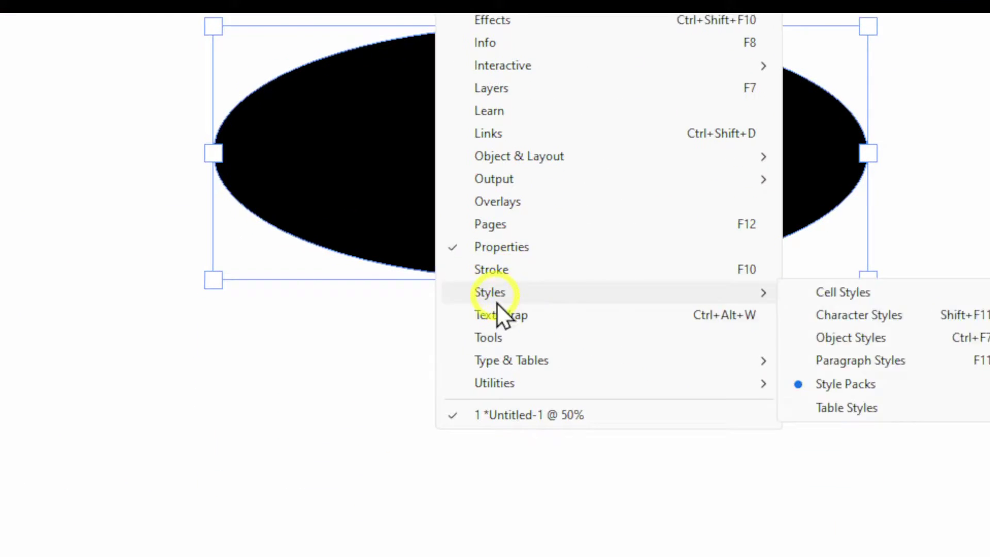
pyautogui.click(151, 226)
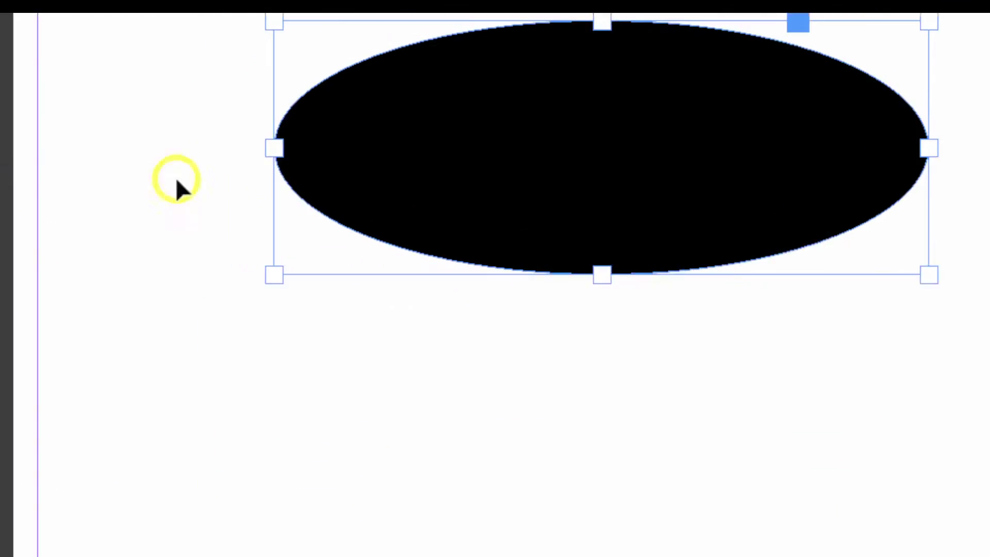
pyautogui.click(557, 13)
pyautogui.click(535, 329)
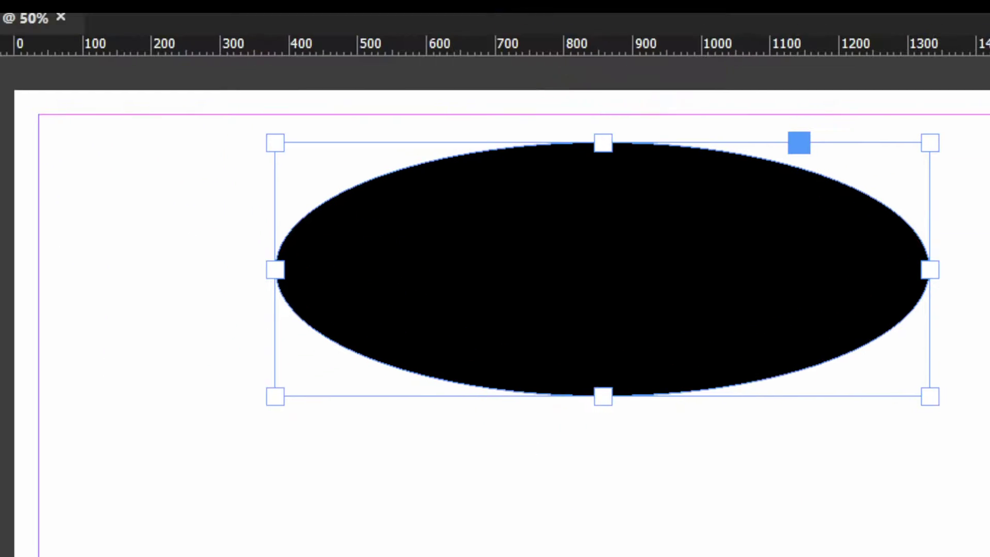
pyautogui.click(500, 16)
pyautogui.click(550, 453)
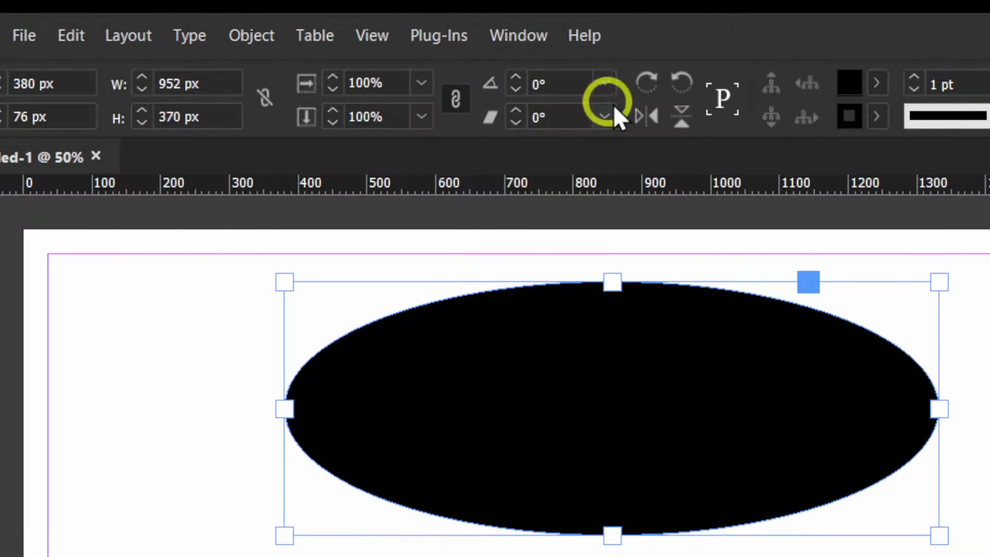
# Step: Turn the Control panel off and back on twice, leaving it shown
pyautogui.click(543, 36)
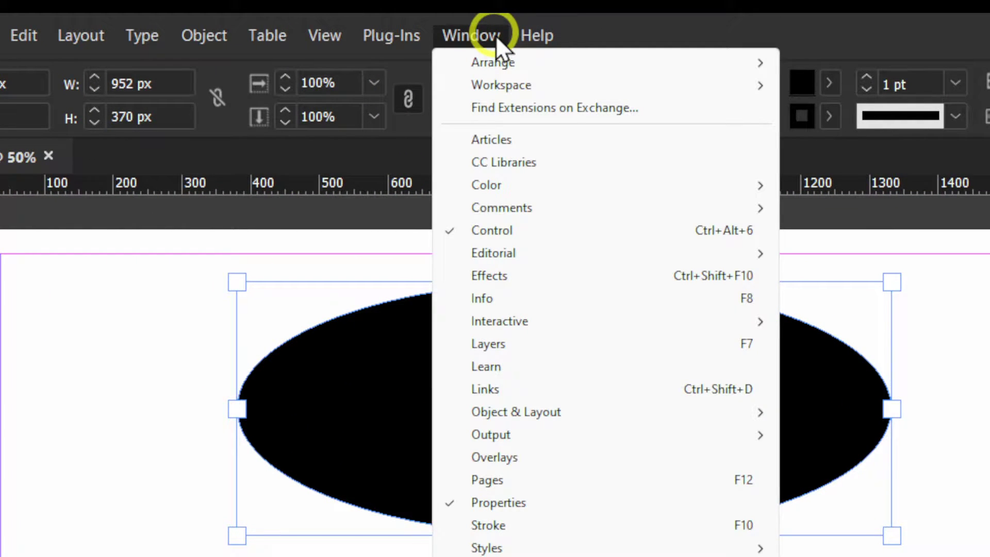
pyautogui.click(489, 230)
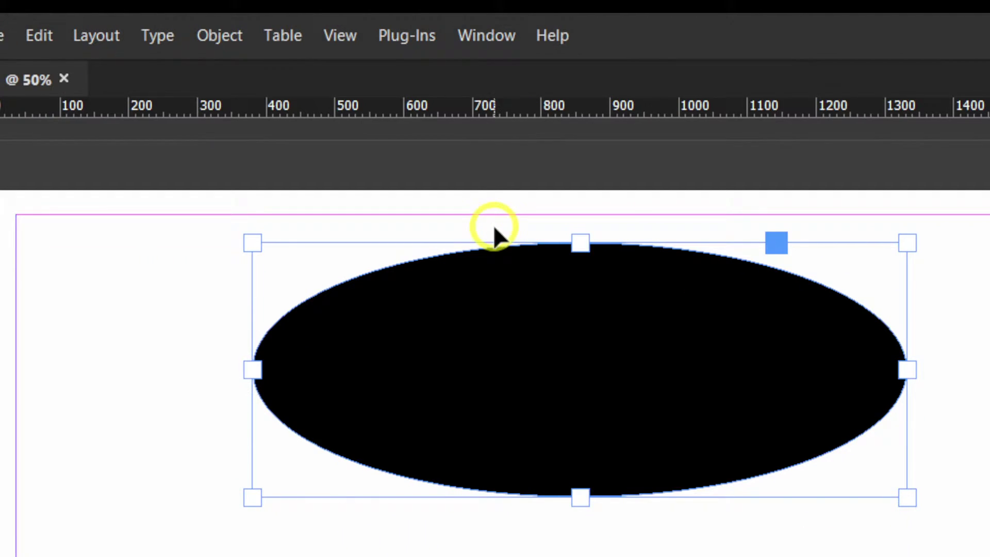
pyautogui.click(503, 18)
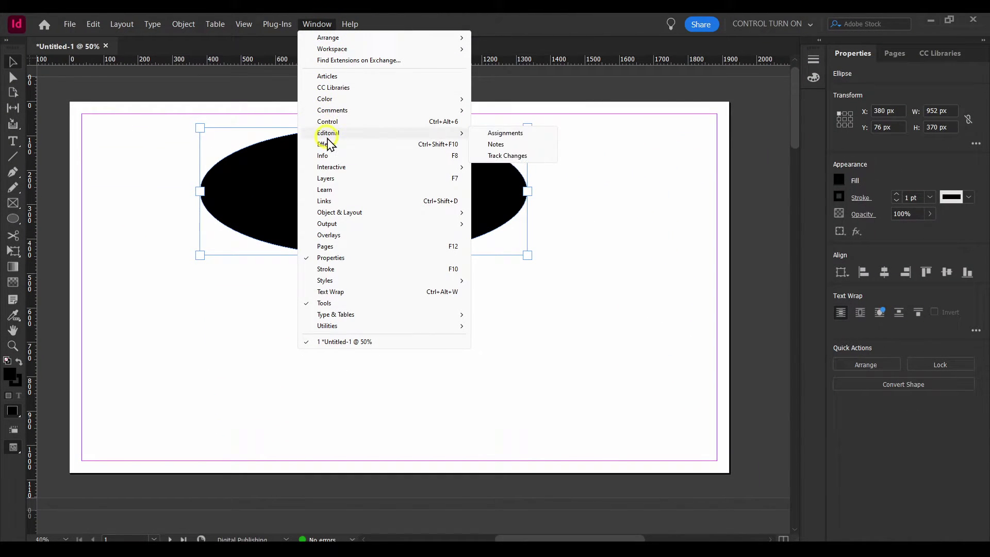
pyautogui.click(327, 121)
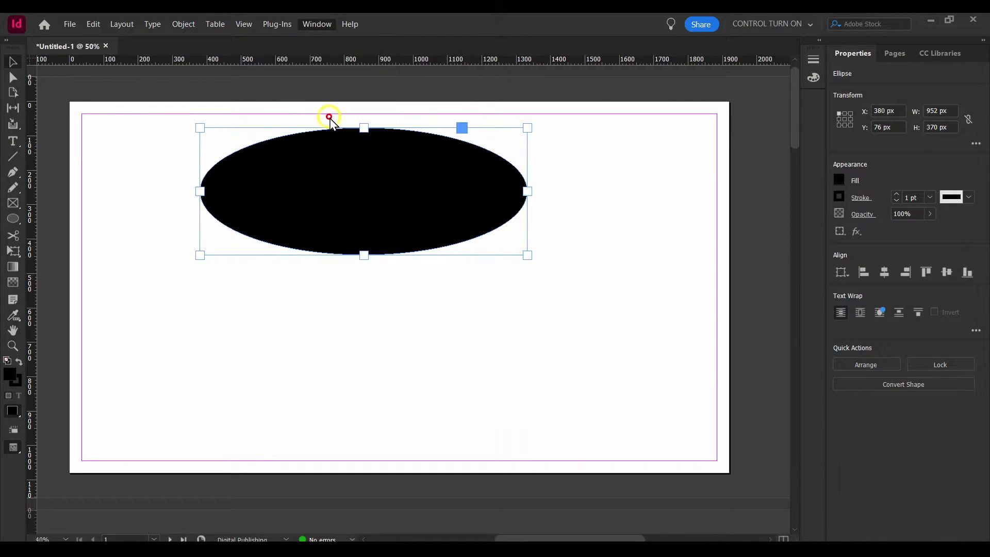
pyautogui.click(316, 24)
pyautogui.click(332, 121)
pyautogui.click(312, 25)
pyautogui.click(330, 122)
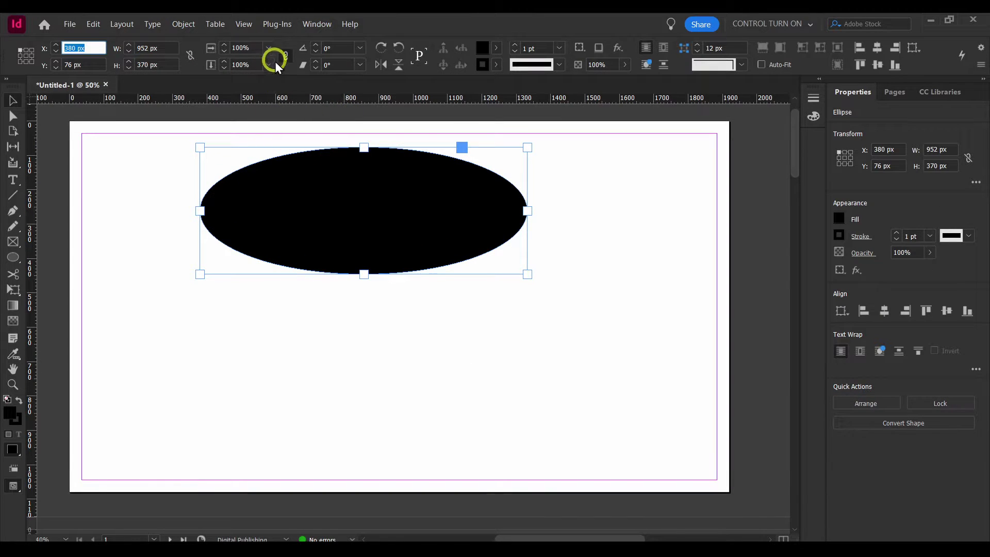
pyautogui.click(307, 25)
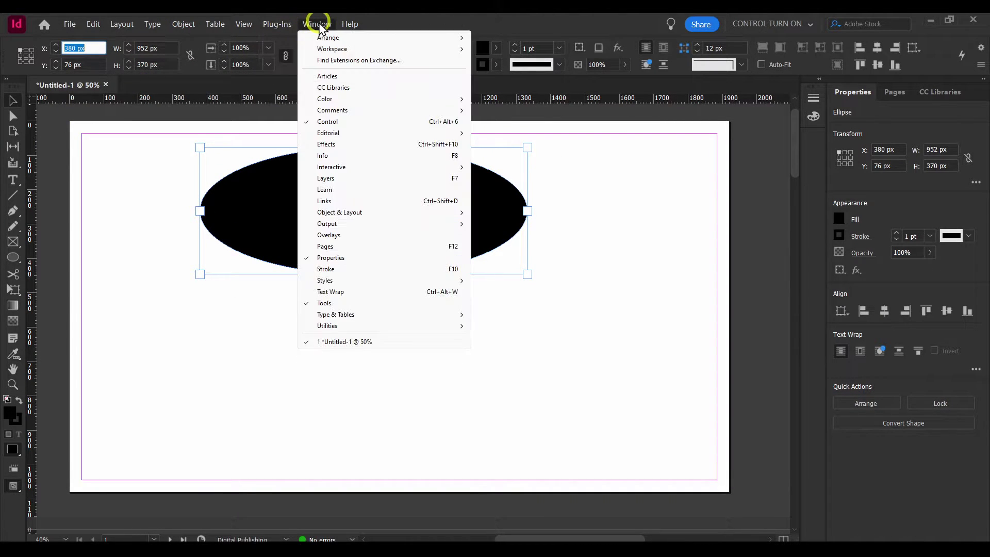
pyautogui.moveTo(338, 50)
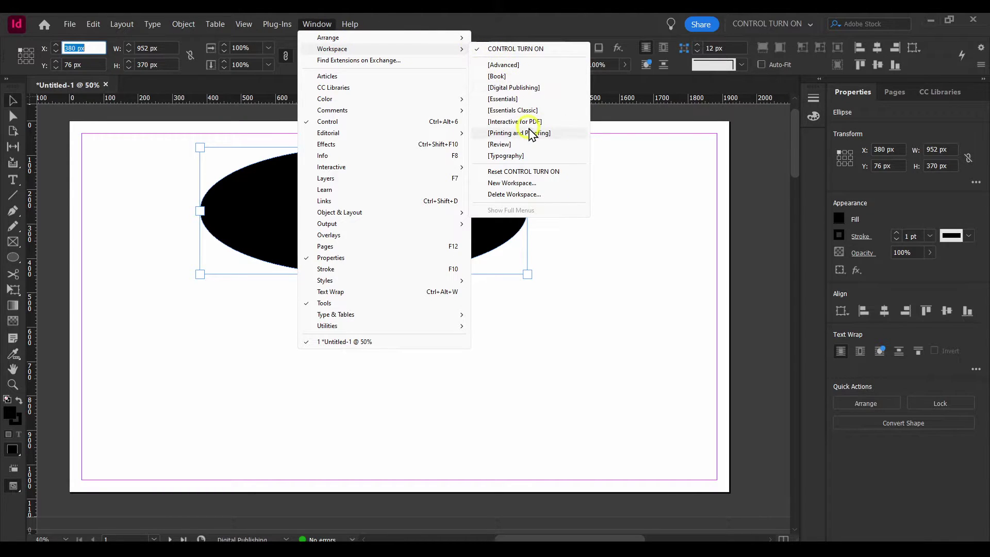
pyautogui.click(524, 184)
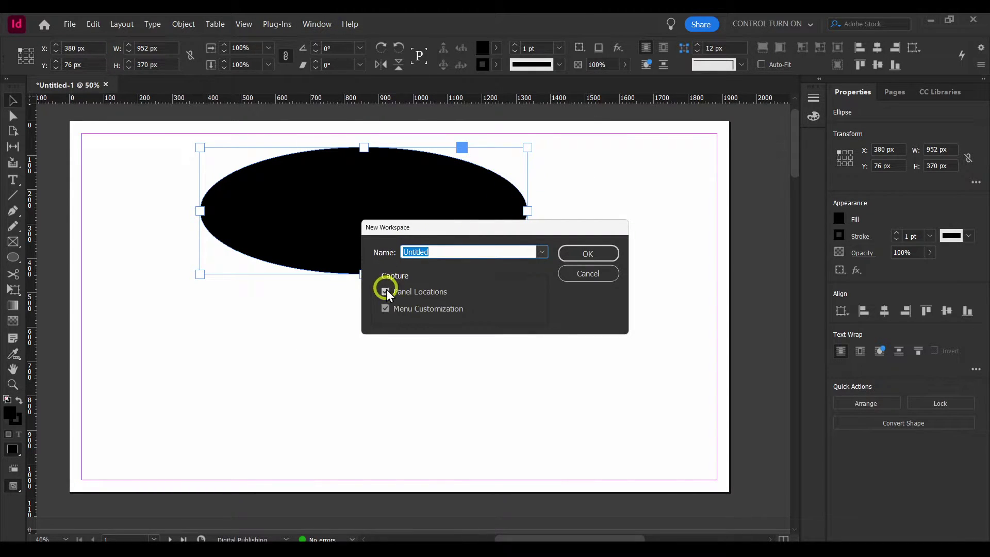
pyautogui.write('cx')
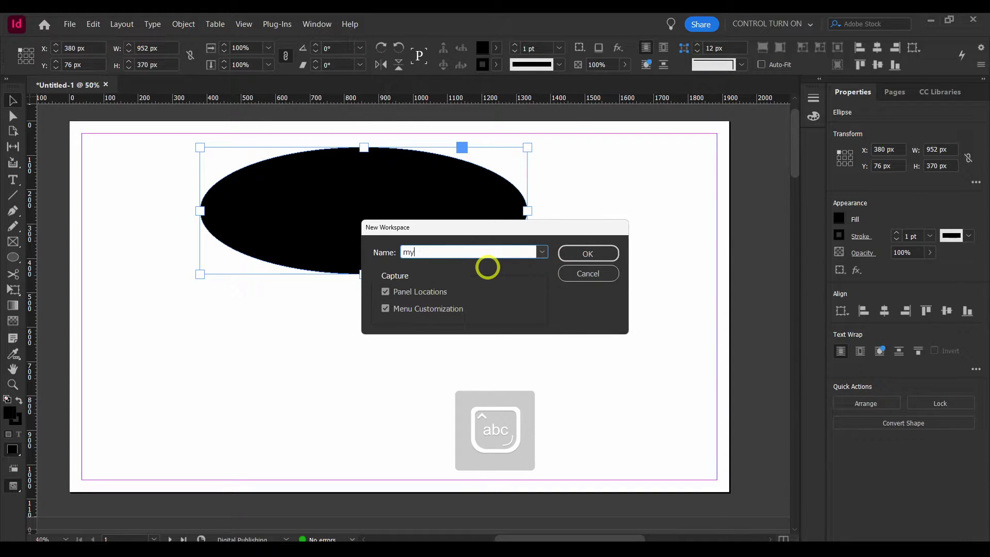
pyautogui.write(' ffabor')
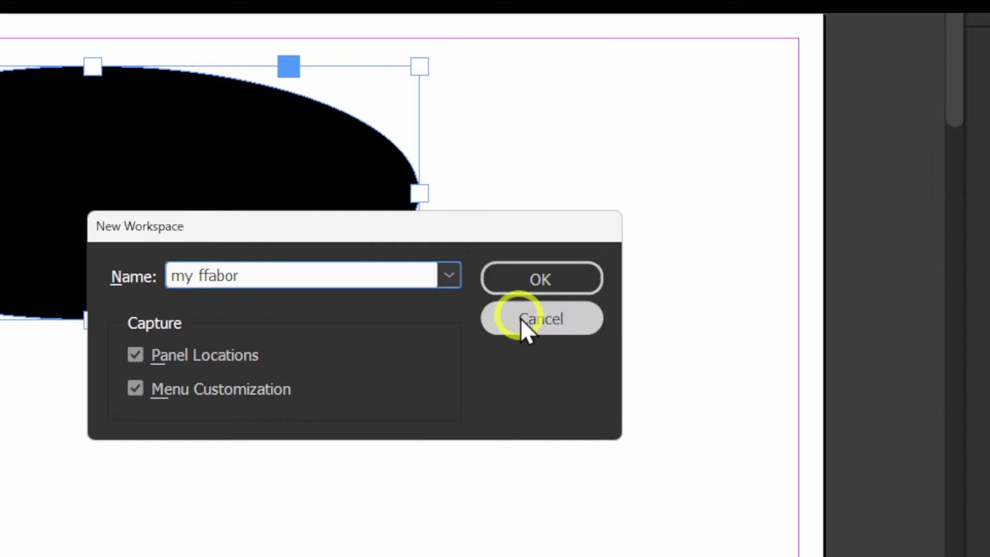
pyautogui.keyDown('alt'); pyautogui.click(581, 277); pyautogui.keyUp('alt')
pyautogui.click(581, 276)
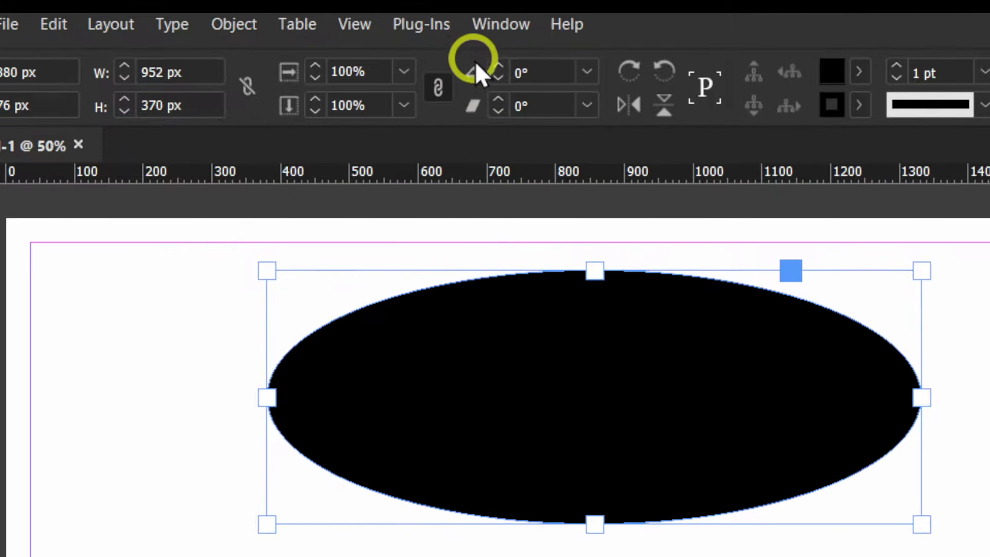
# Step: Switch from the custom workspace to the Essentials workspace
pyautogui.click(496, 40)
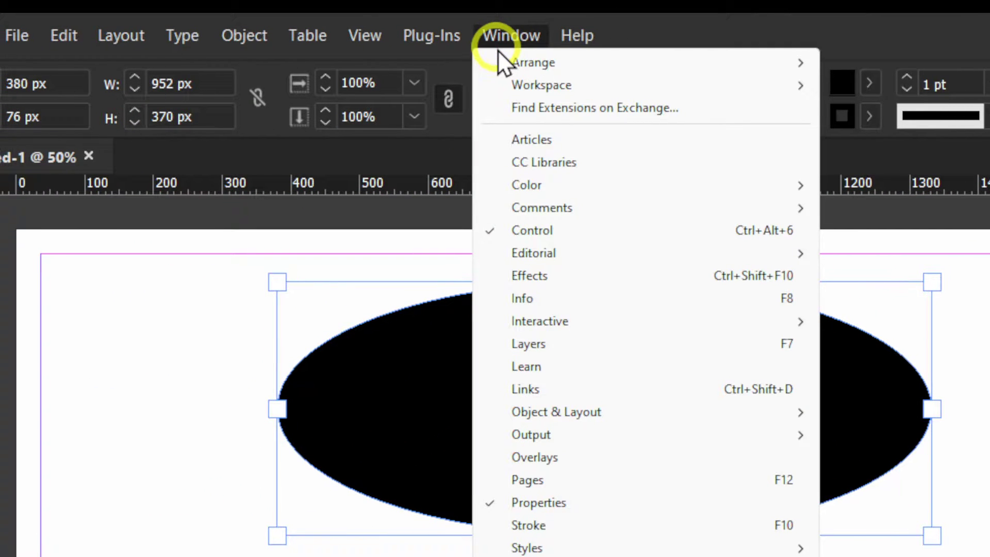
pyautogui.moveTo(653, 88)
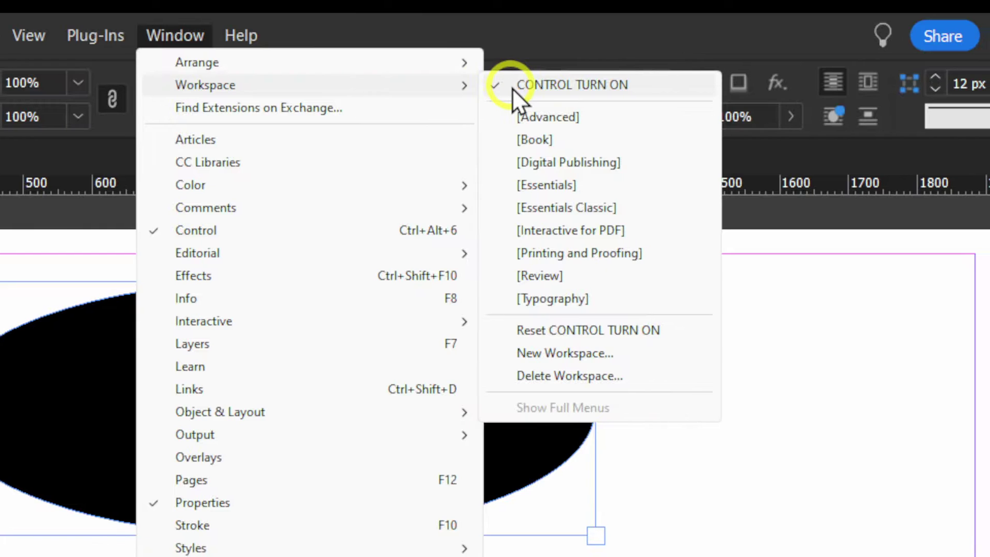
pyautogui.click(542, 184)
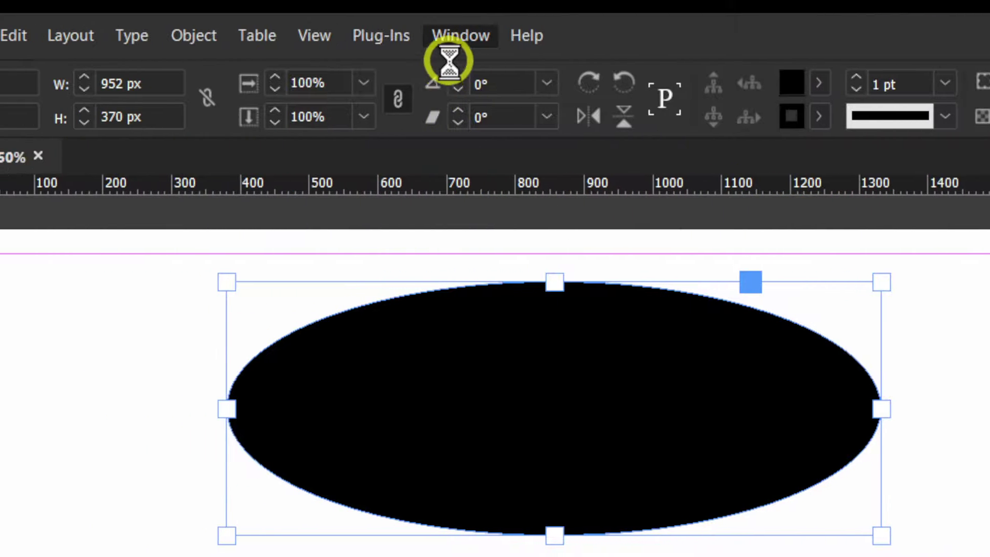
# Step: Switch from the Essentials workspace back to the custom CONTROL TURN ON workspace
pyautogui.click(455, 41)
pyautogui.moveTo(403, 32)
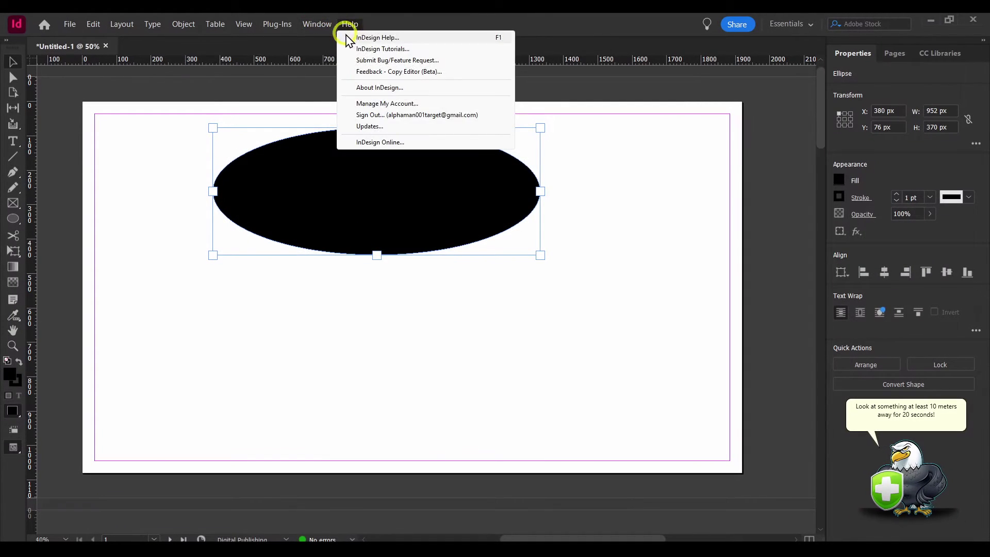
pyautogui.moveTo(584, 35)
pyautogui.moveTo(622, 66)
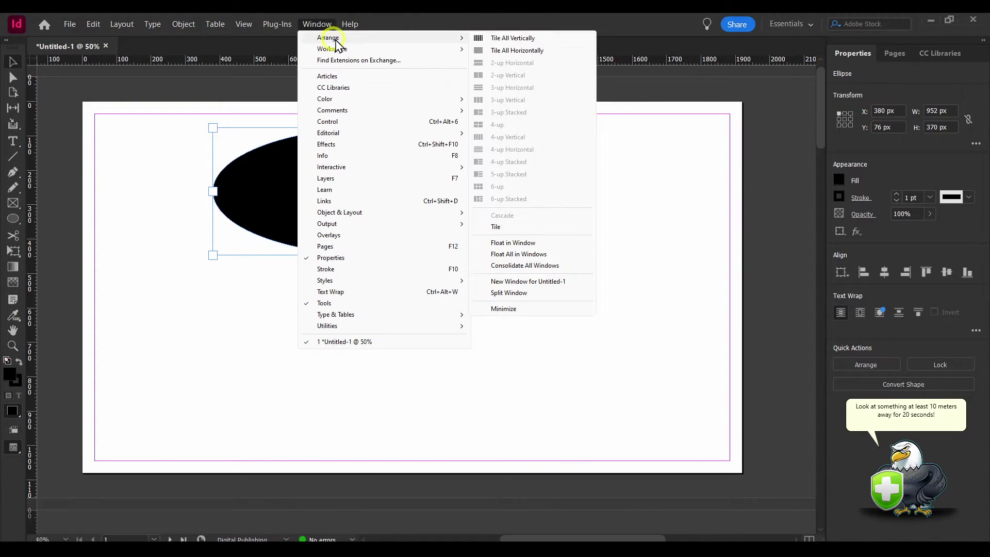
pyautogui.moveTo(428, 48)
pyautogui.click(480, 48)
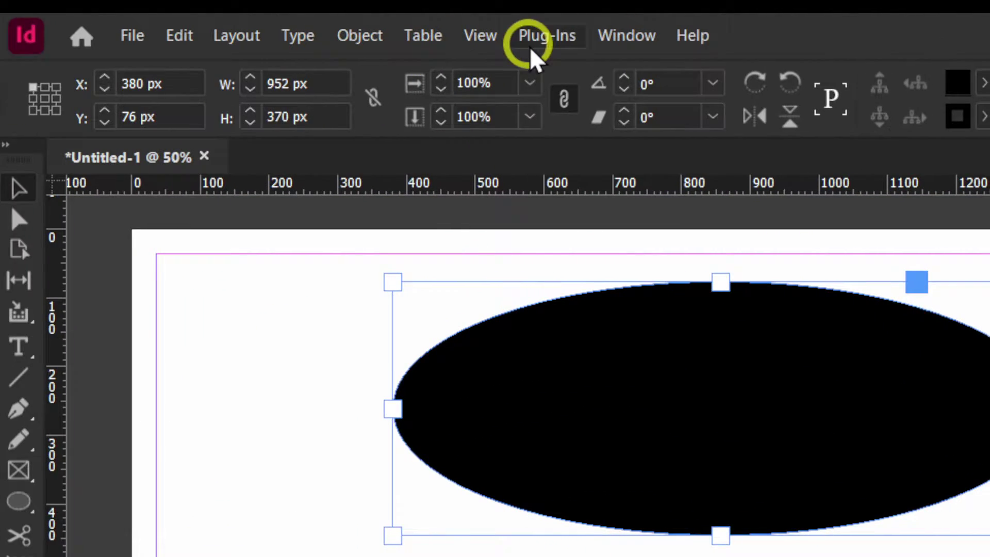
# Step: Switch through the Printing and Proofing and Typography workspaces and return to the custom CONTROL TURN ON workspace
pyautogui.click(311, 27)
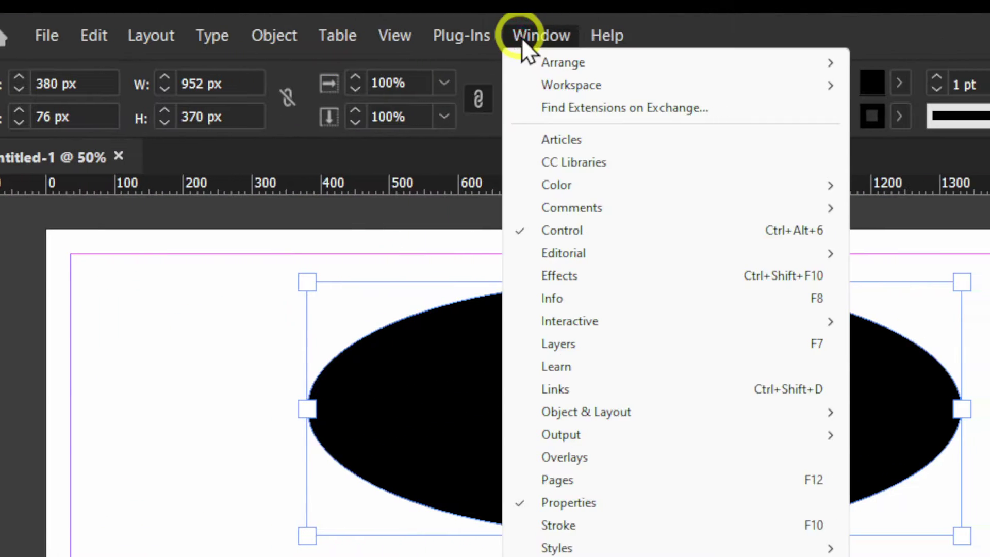
pyautogui.moveTo(528, 85)
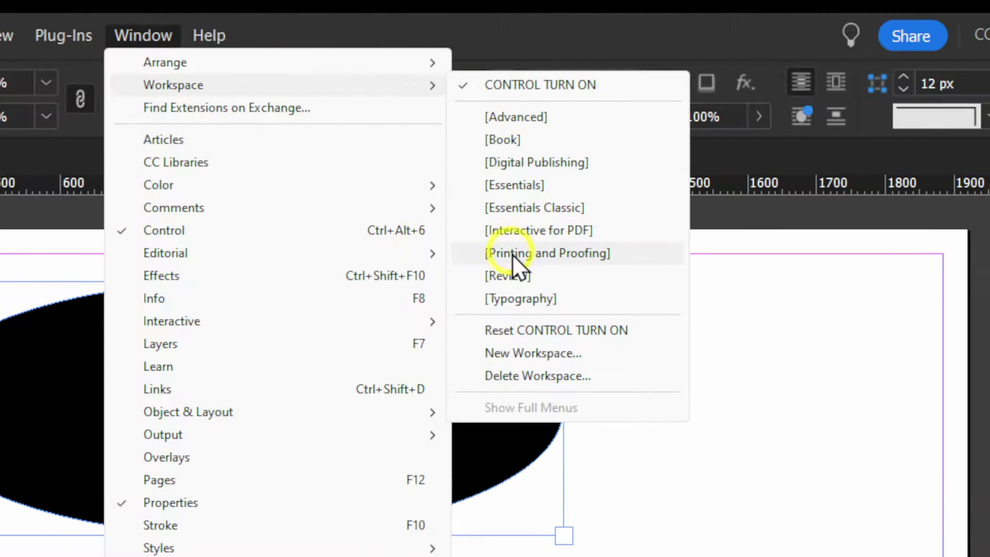
pyautogui.click(511, 255)
pyautogui.click(146, 37)
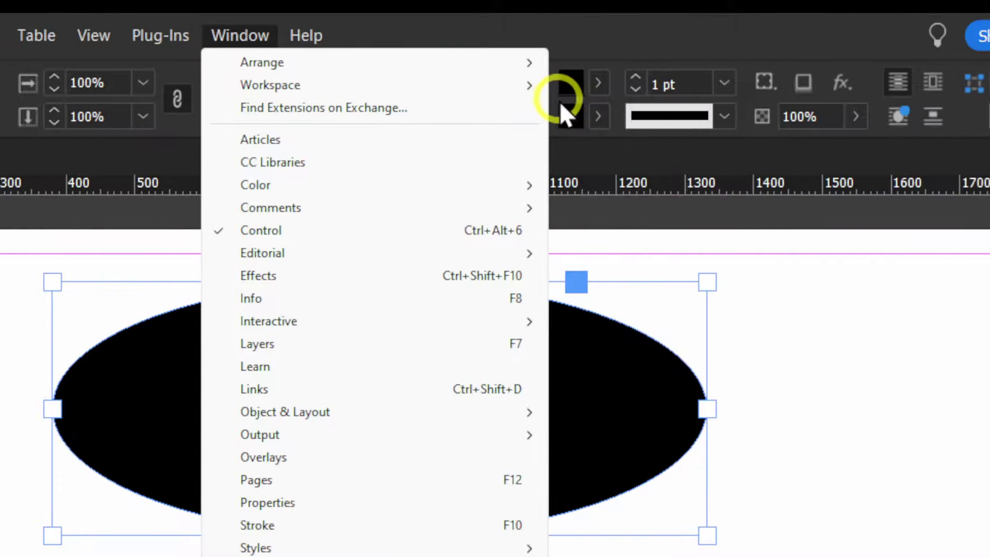
pyautogui.moveTo(771, 85)
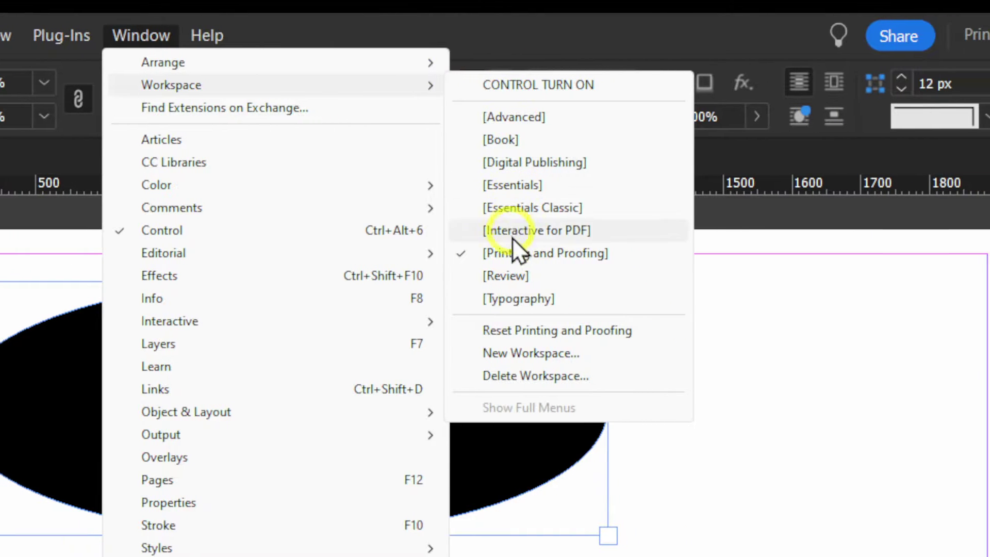
pyautogui.click(500, 299)
pyautogui.click(141, 36)
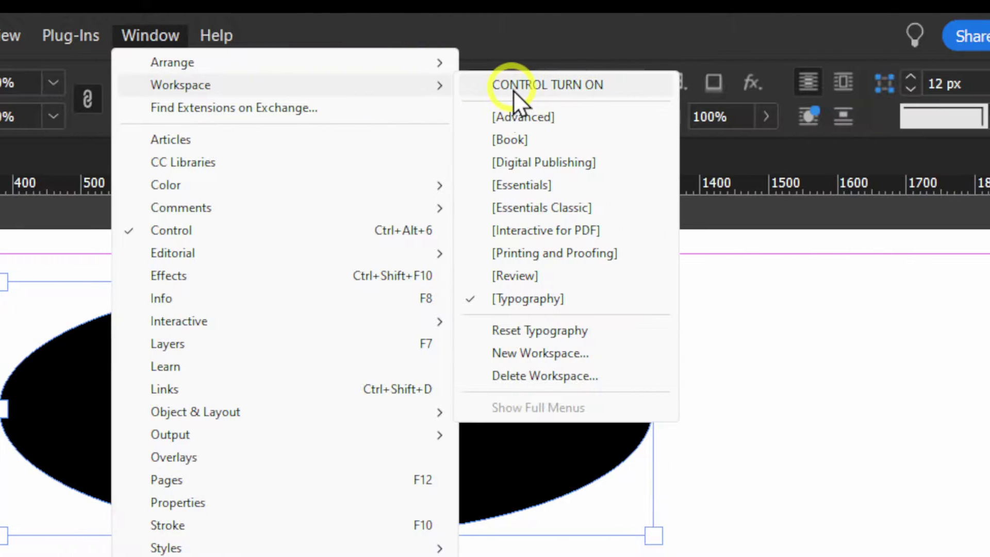
pyautogui.click(513, 88)
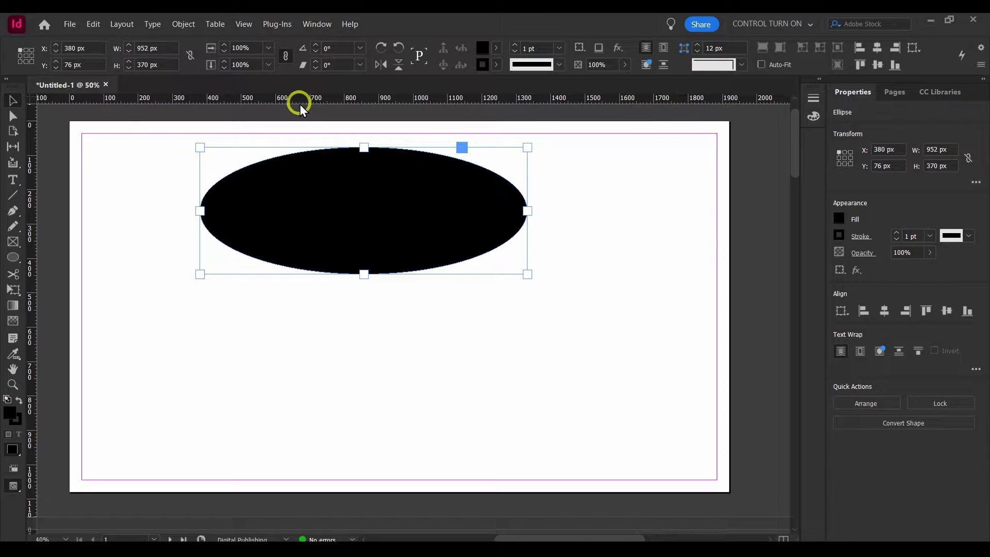
# Step: Undock the Tools panel and close it
pyautogui.moveTo(11, 87); pyautogui.dragTo(11, 88)
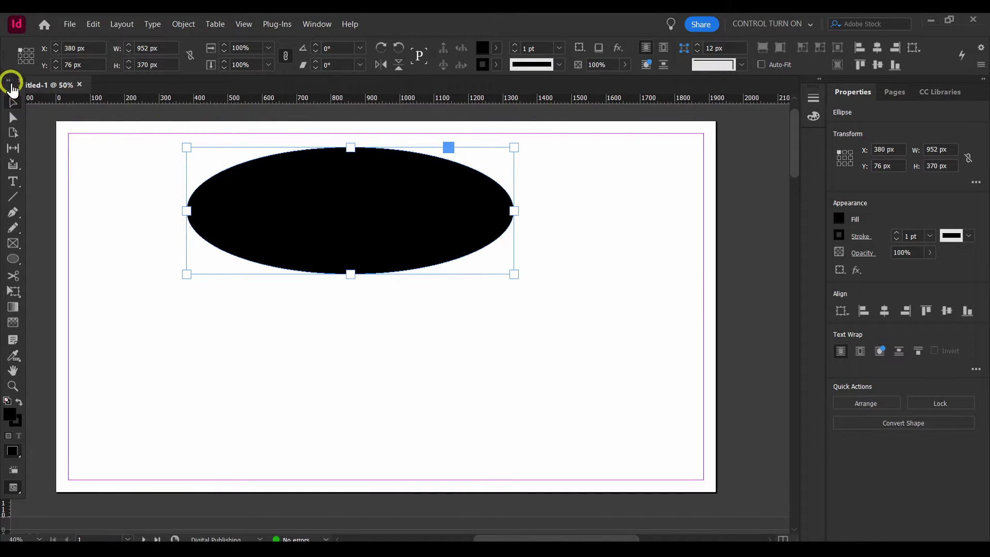
pyautogui.click(11, 86)
pyautogui.click(3, 82)
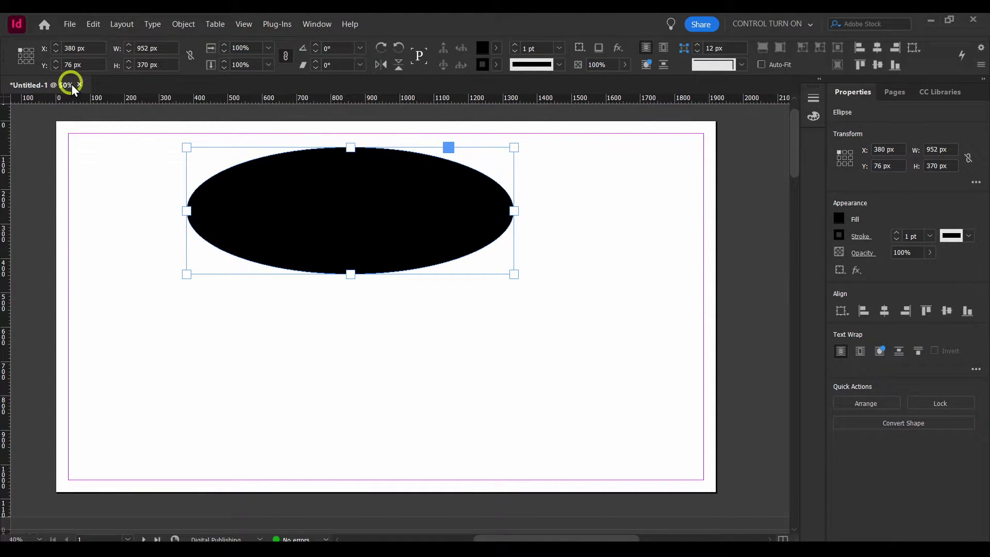
# Step: Collapse the docked panels to icons and close the Properties, Pages and CC Libraries panels
pyautogui.click(846, 105)
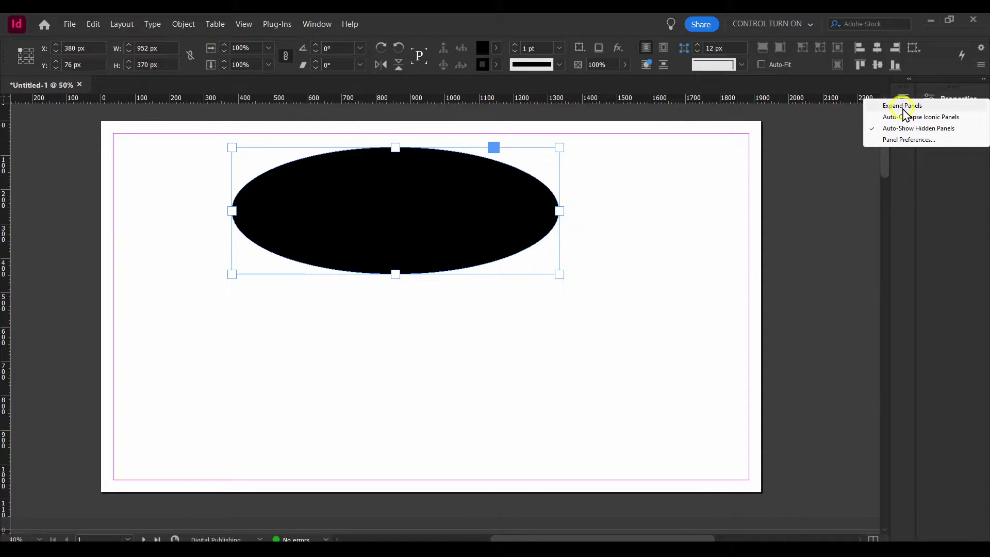
pyautogui.rightClick(935, 101)
pyautogui.click(925, 107)
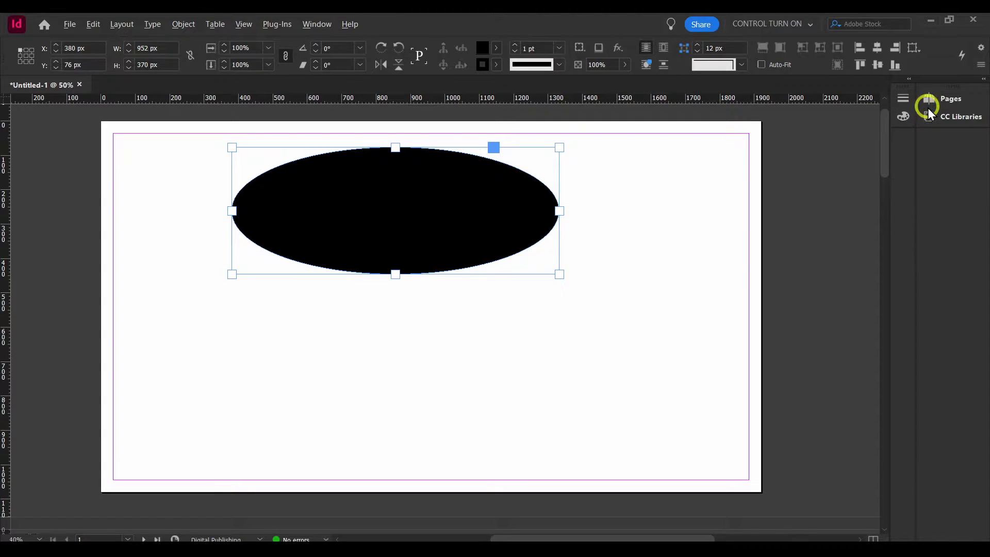
pyautogui.rightClick(931, 102)
pyautogui.click(930, 107)
pyautogui.rightClick(935, 101)
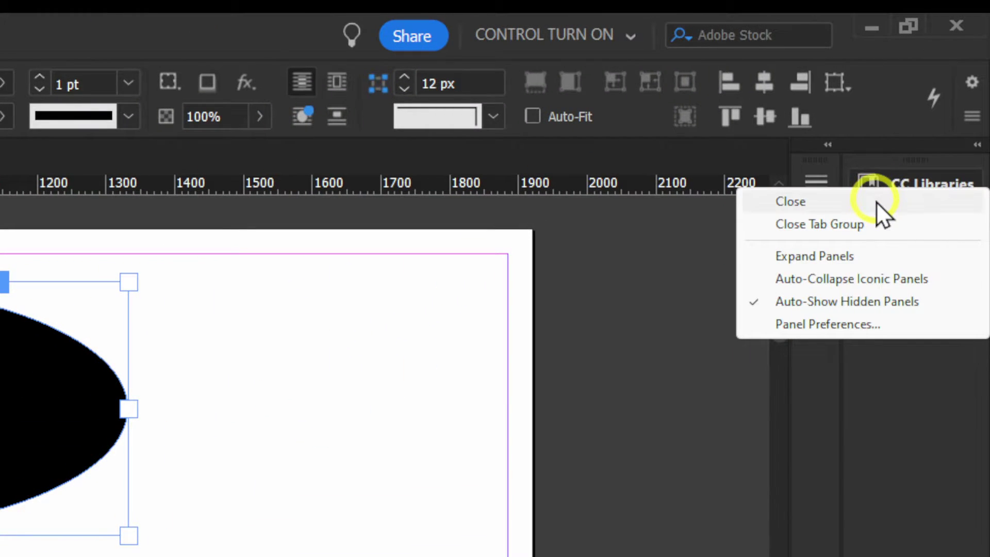
pyautogui.click(874, 202)
# Step: Set the horizontal ruler's units to points
pyautogui.rightClick(830, 189)
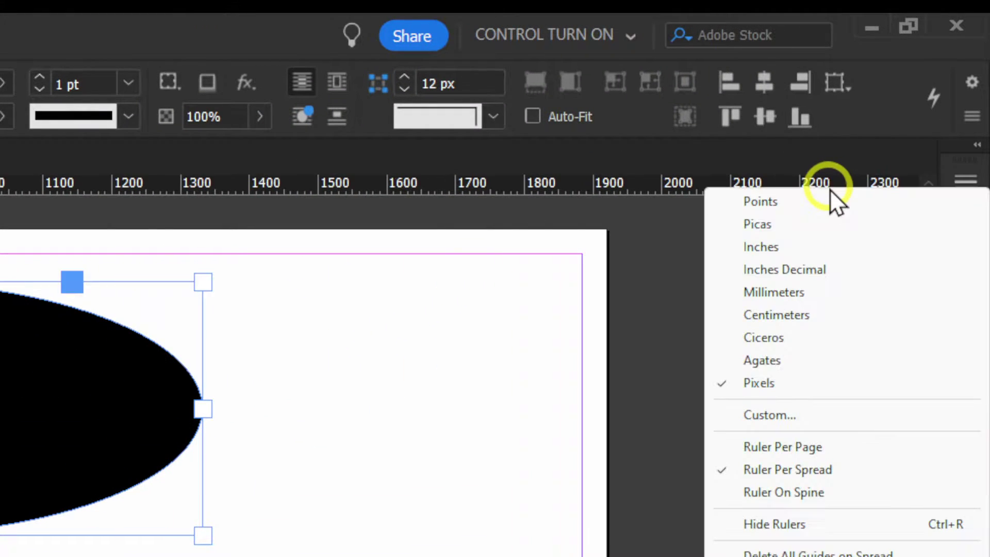
pyautogui.click(825, 201)
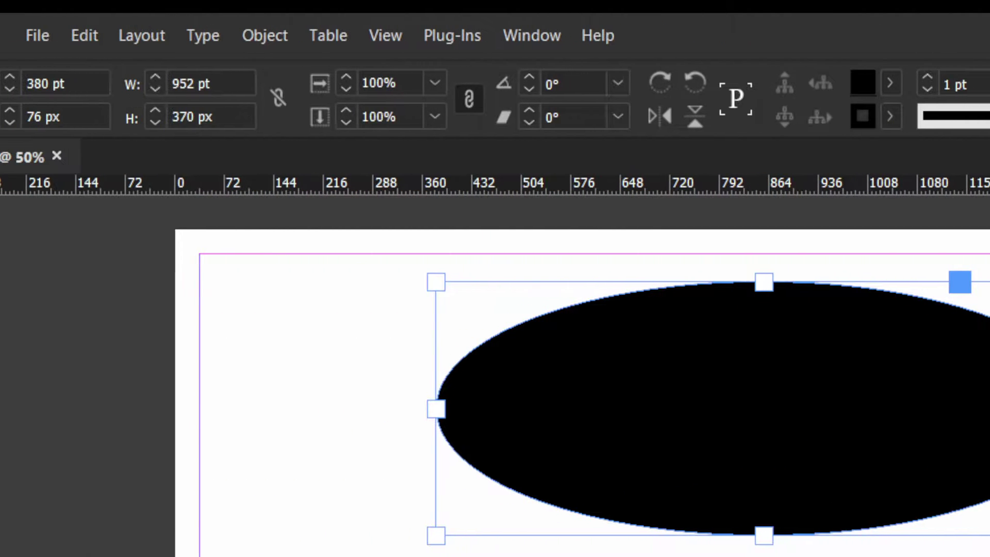
pyautogui.click(0, 110)
pyautogui.click(982, 117)
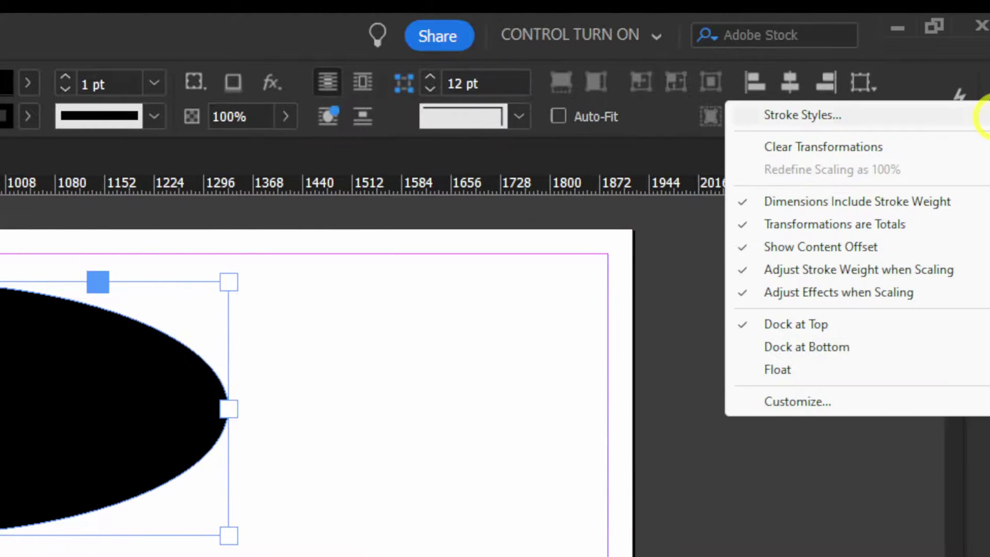
pyautogui.click(916, 122)
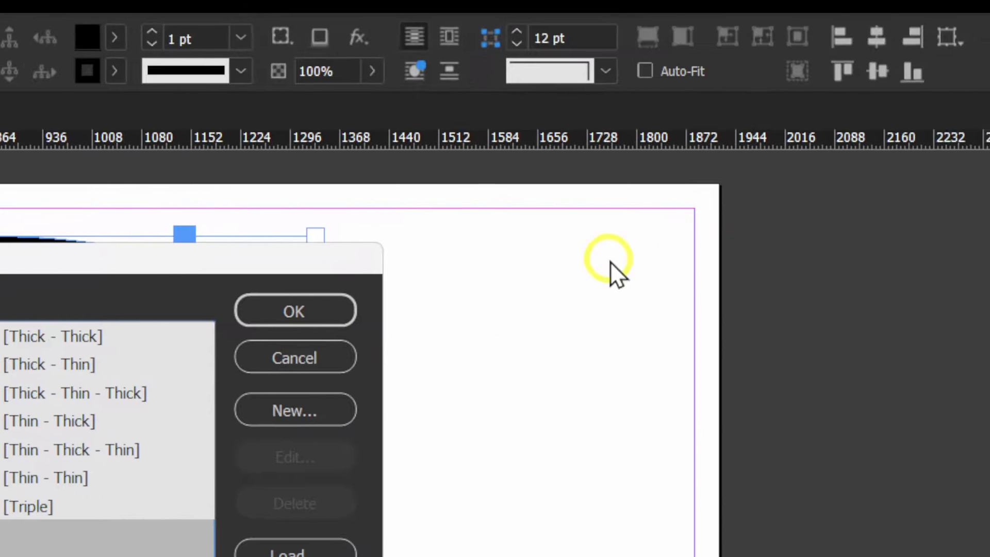
pyautogui.press('Escape')
pyautogui.click(984, 98)
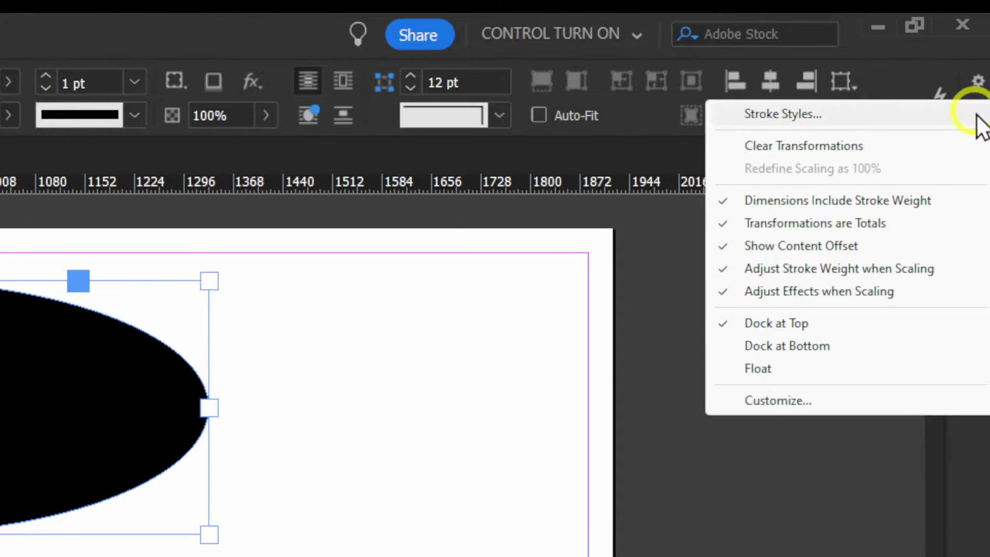
pyautogui.click(895, 109)
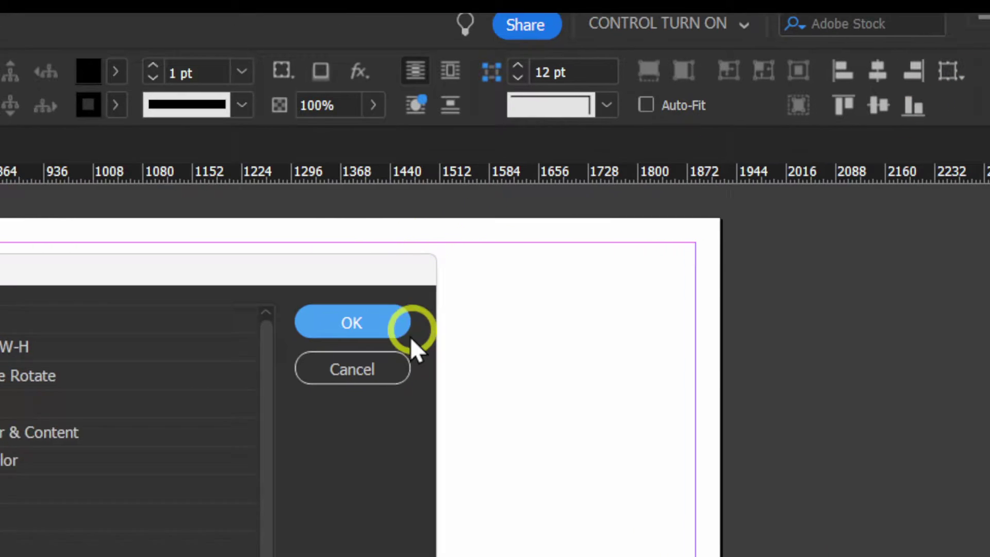
pyautogui.click(283, 335)
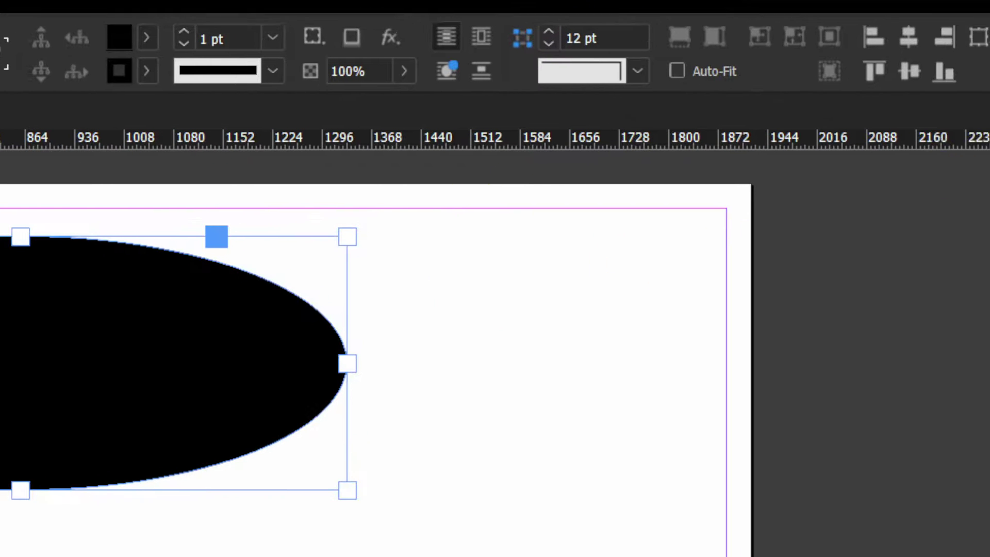
pyautogui.click(972, 116)
pyautogui.click(910, 101)
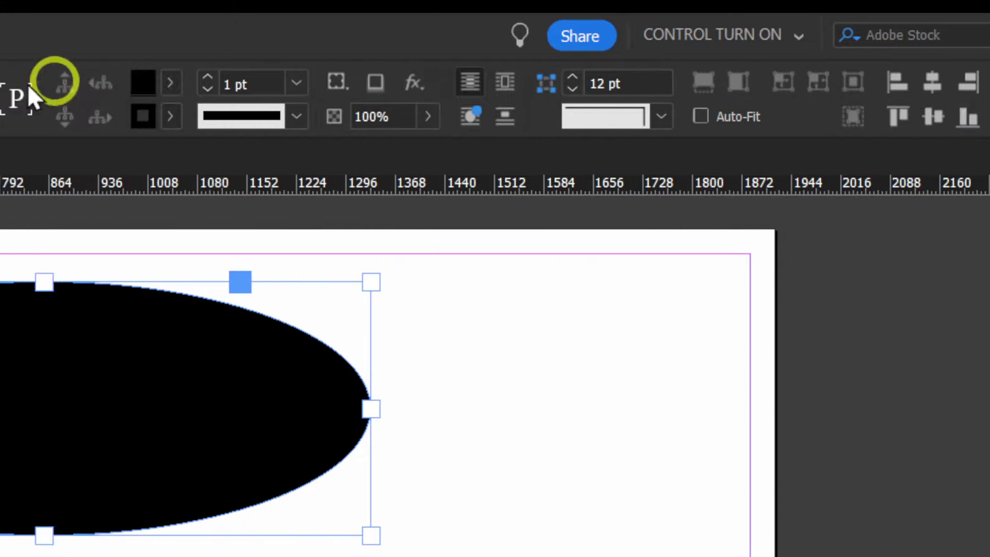
pyautogui.click(902, 132)
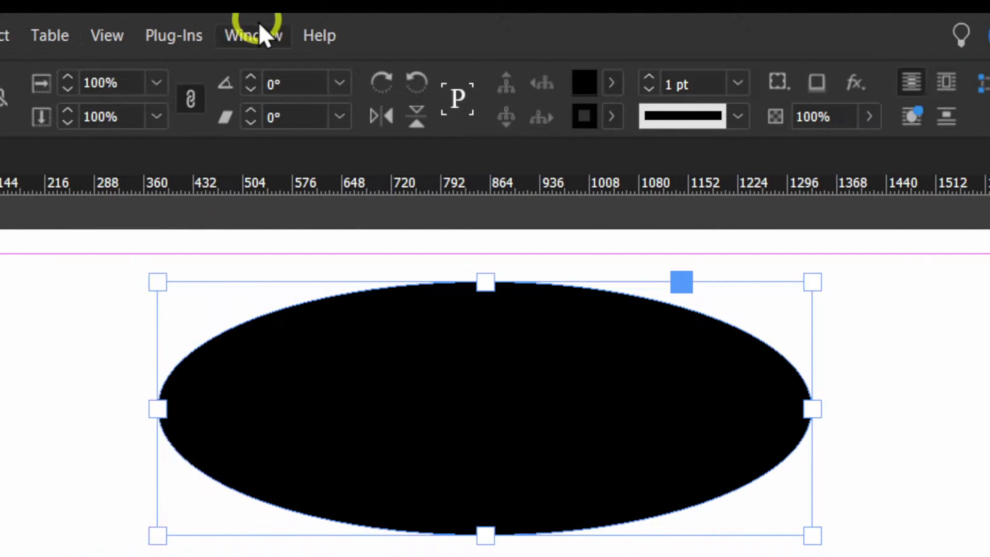
# Step: Hide the Control panel and check its entry in the list of available panels
pyautogui.click(261, 34)
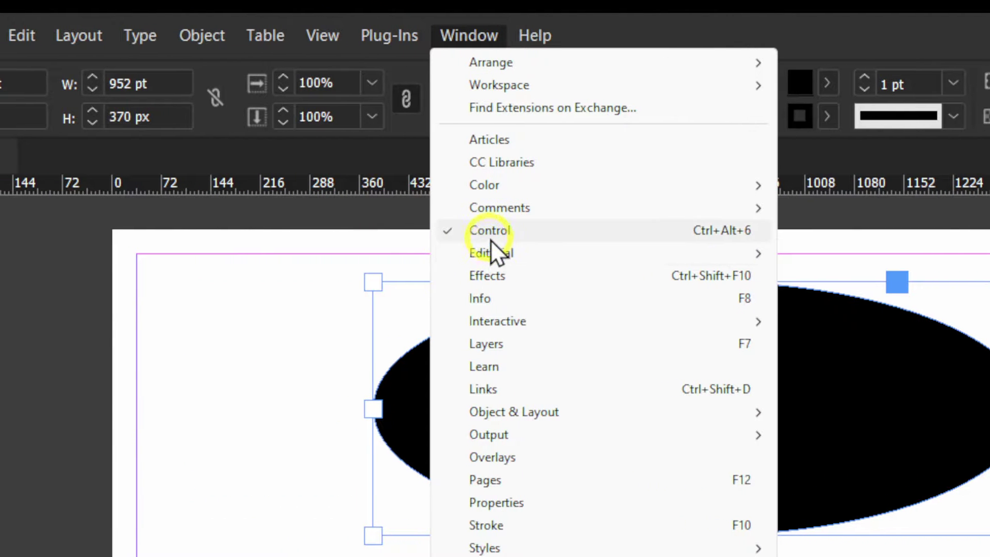
pyautogui.click(490, 231)
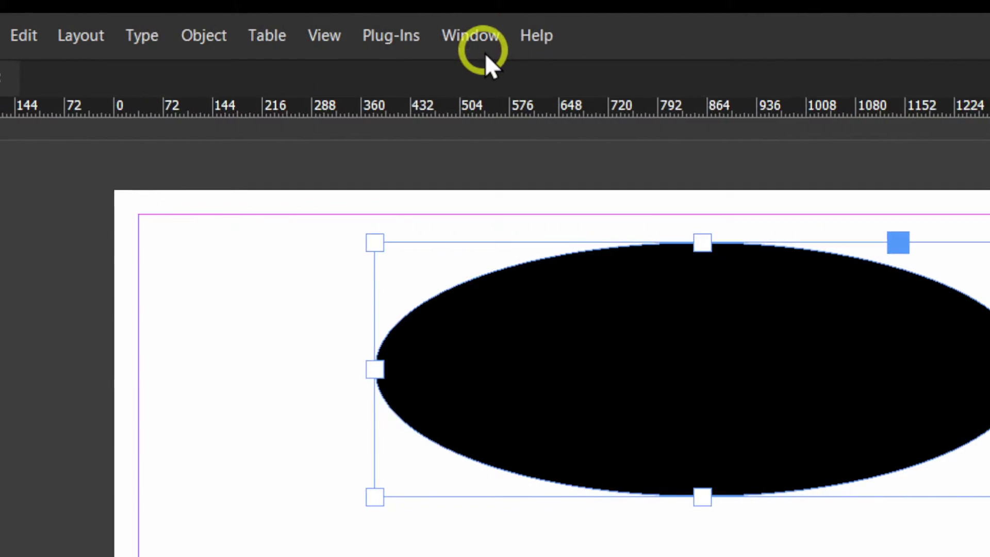
pyautogui.click(423, 35)
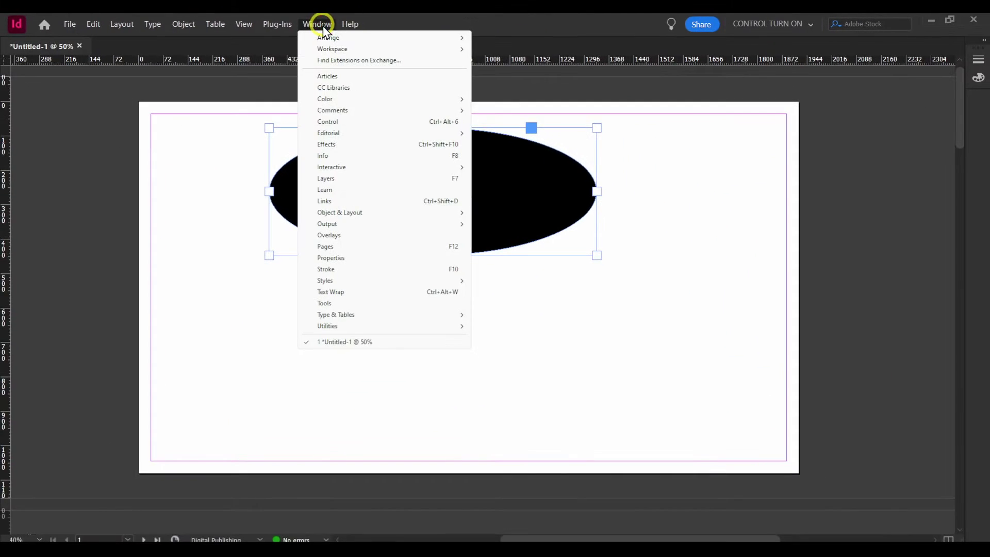
pyautogui.press('Escape')
pyautogui.click(320, 25)
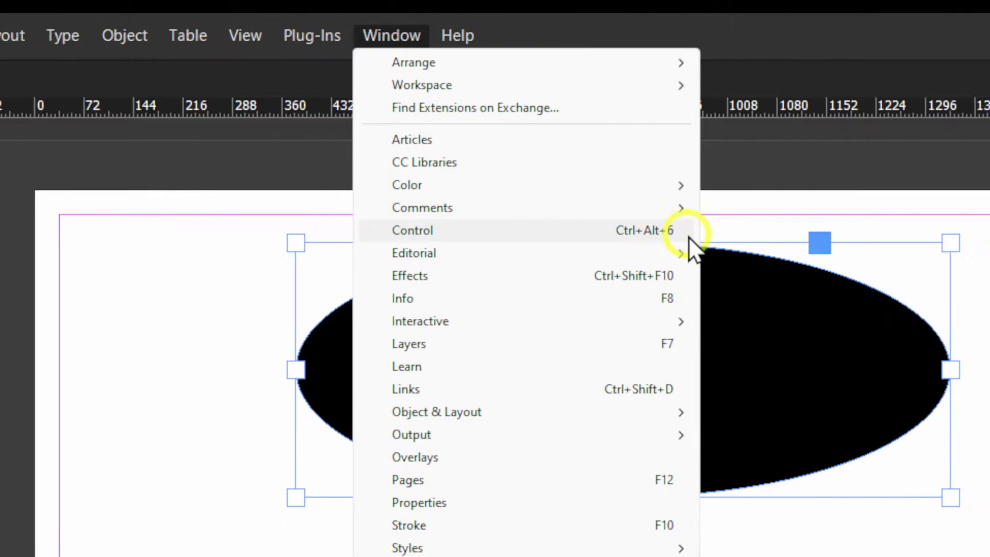
pyautogui.moveTo(660, 216)
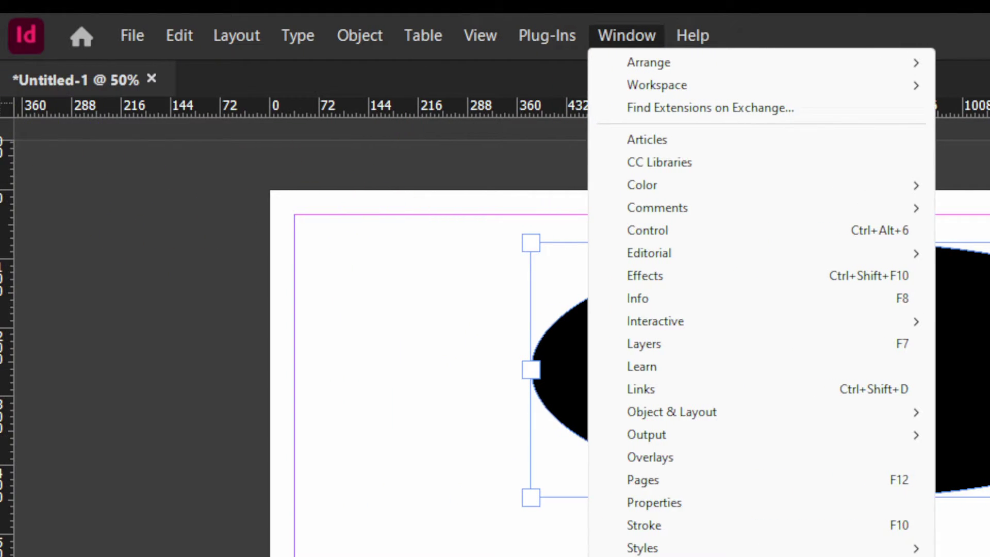
pyautogui.click(363, 159)
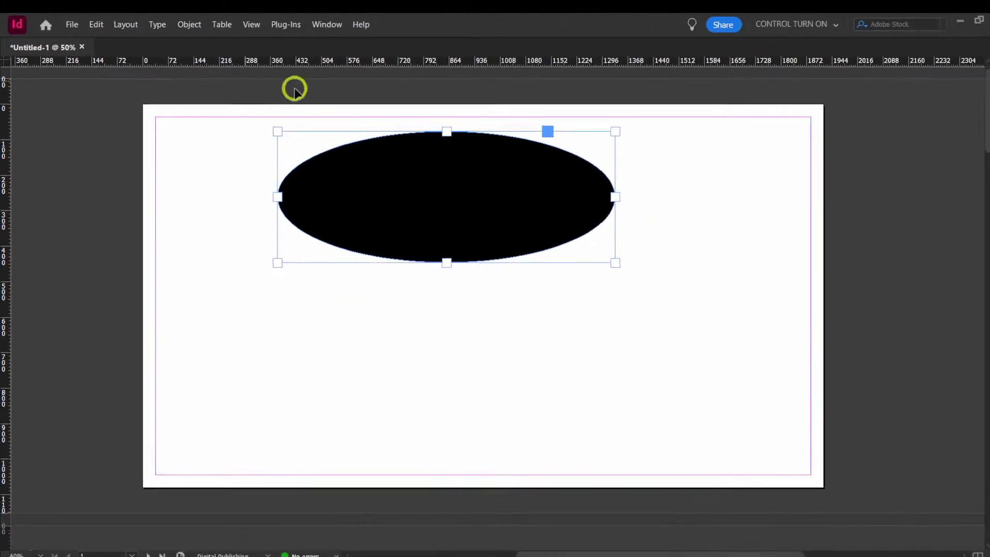
# Step: Reset the CONTROL TURN ON workspace to its saved panel layout
pyautogui.click(316, 25)
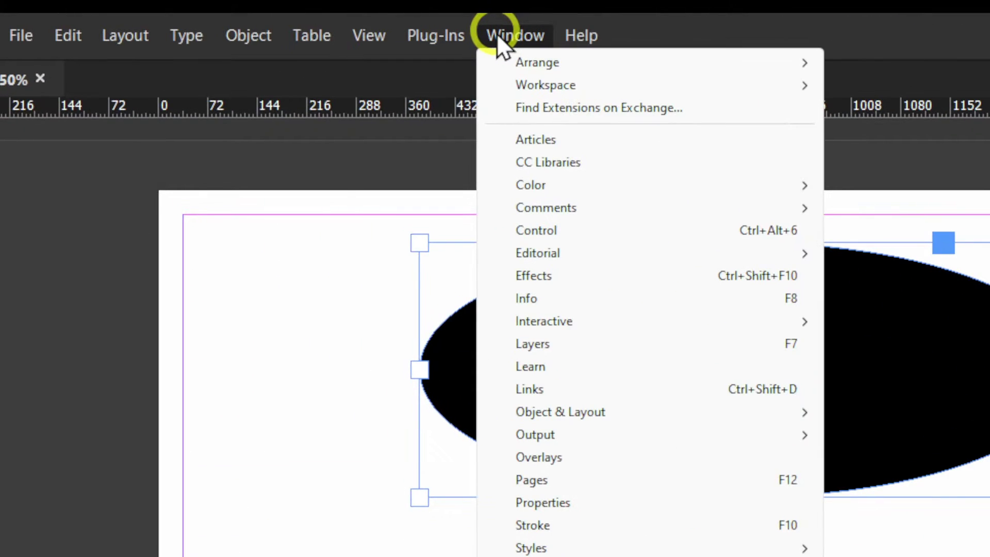
pyautogui.moveTo(309, 37)
pyautogui.moveTo(578, 85)
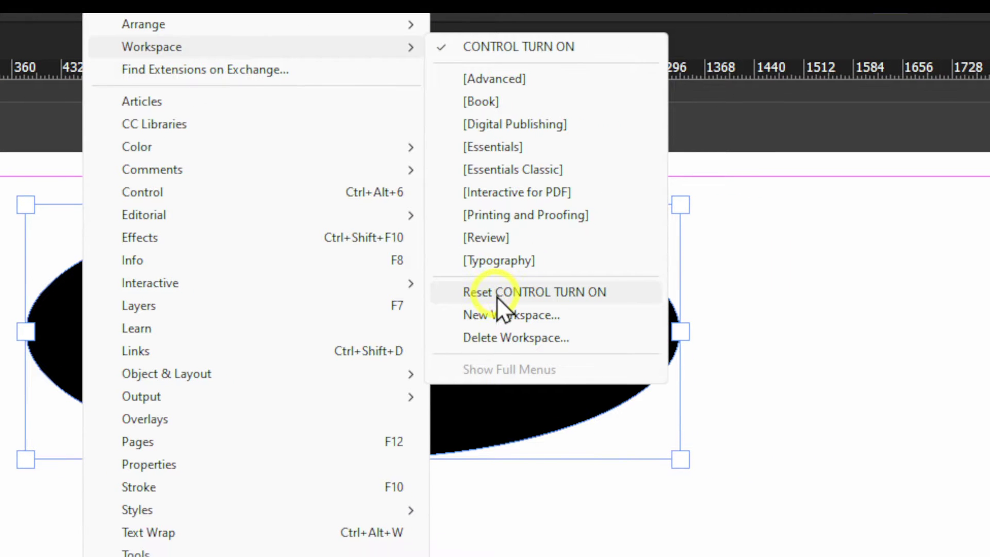
pyautogui.click(496, 293)
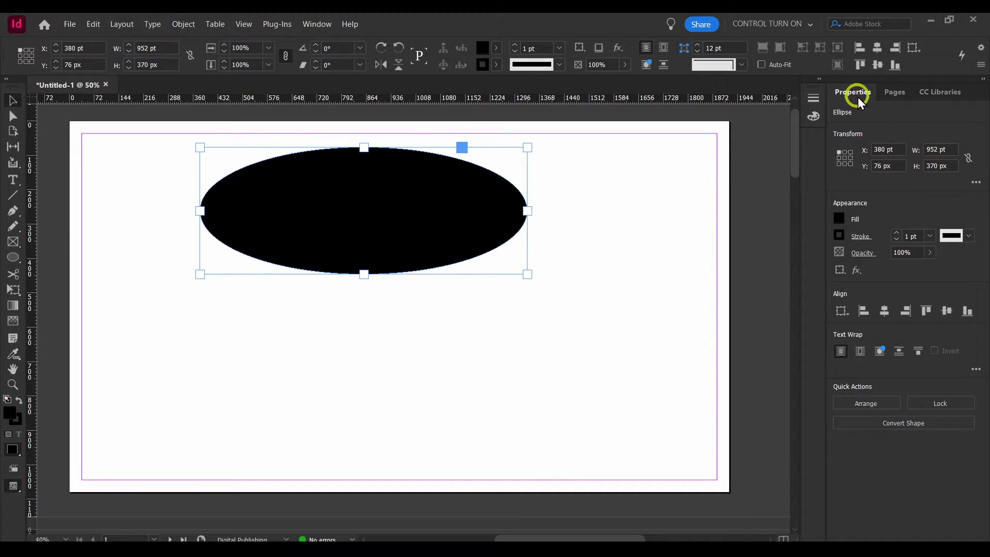
# Step: Hide the Properties panel in the restored workspace
pyautogui.click(442, 232)
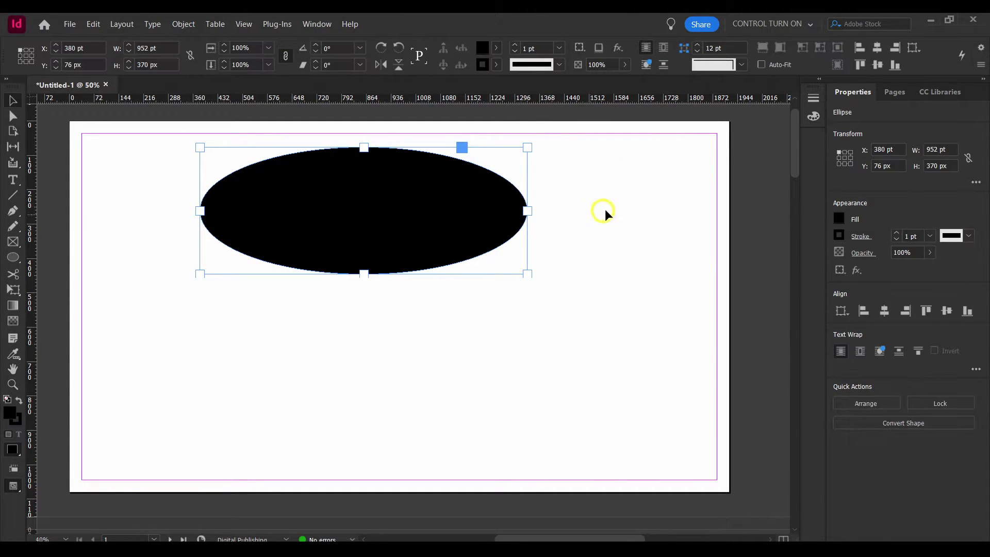
pyautogui.click(312, 25)
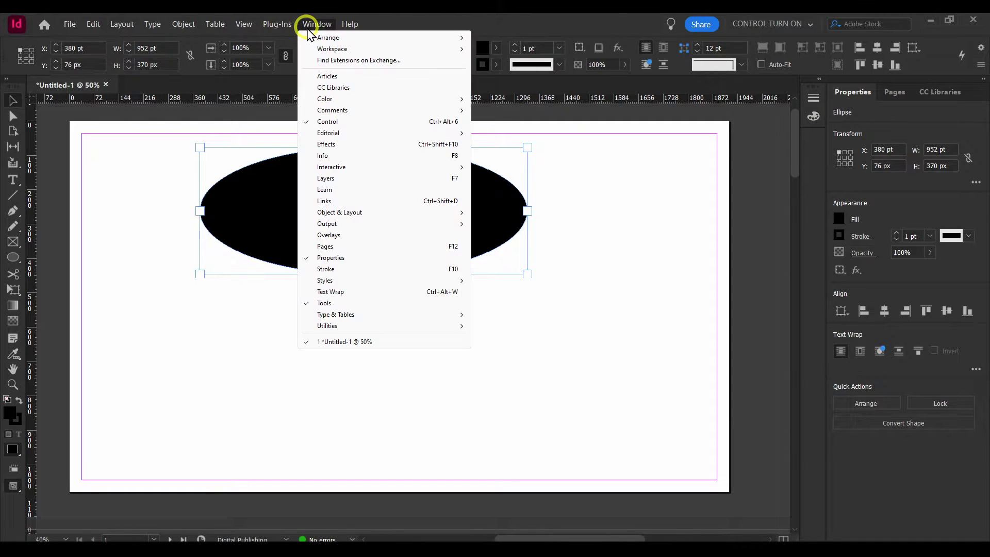
pyautogui.click(337, 257)
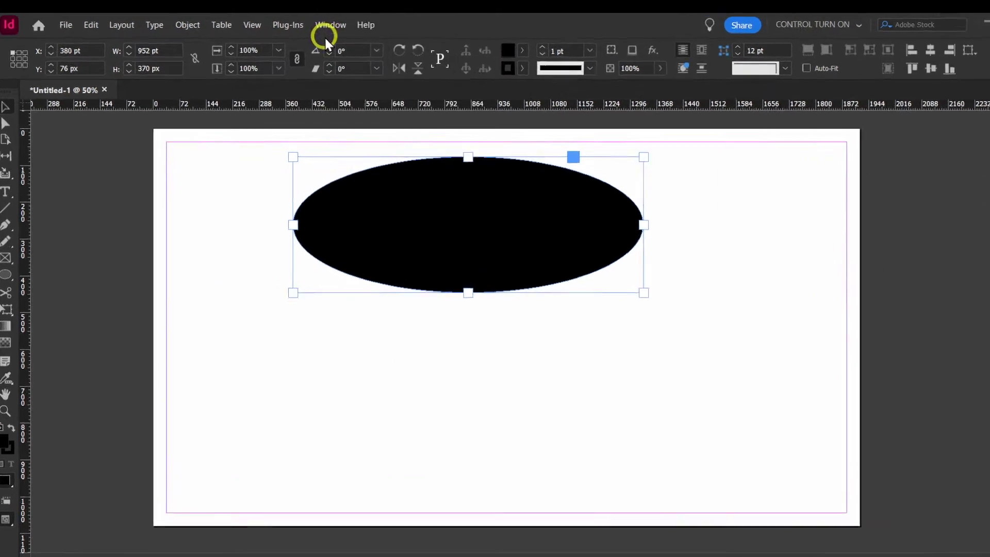
# Step: Show the Properties panel again in the workspace
pyautogui.click(315, 24)
pyautogui.click(337, 257)
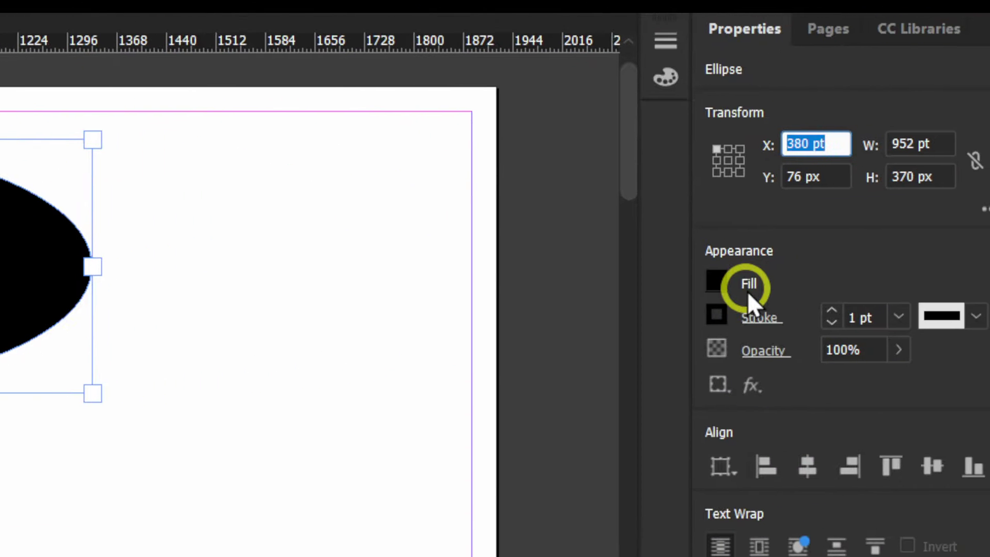
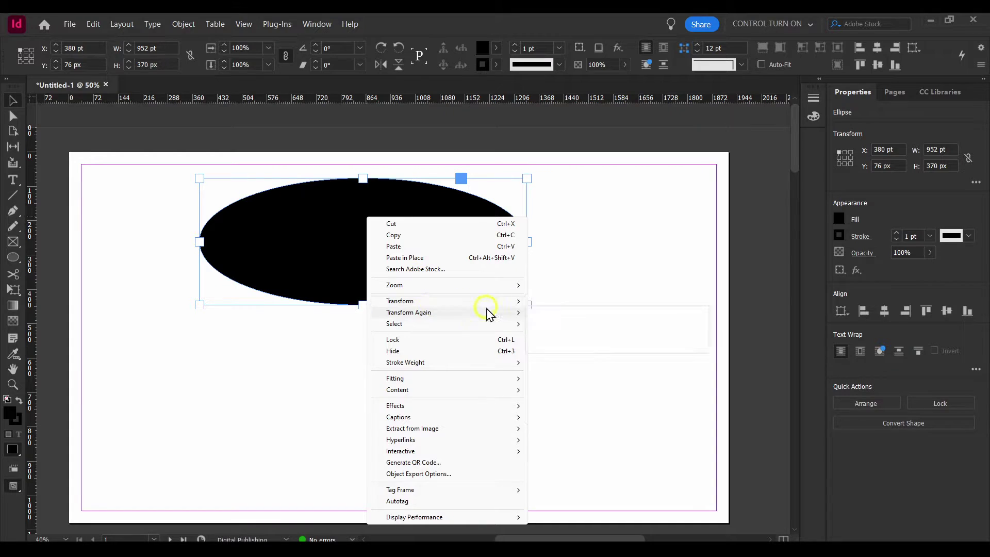
# Step: Move the black ellipse by 4 horizontally and 4 vertically using exact Move values
pyautogui.click(547, 303)
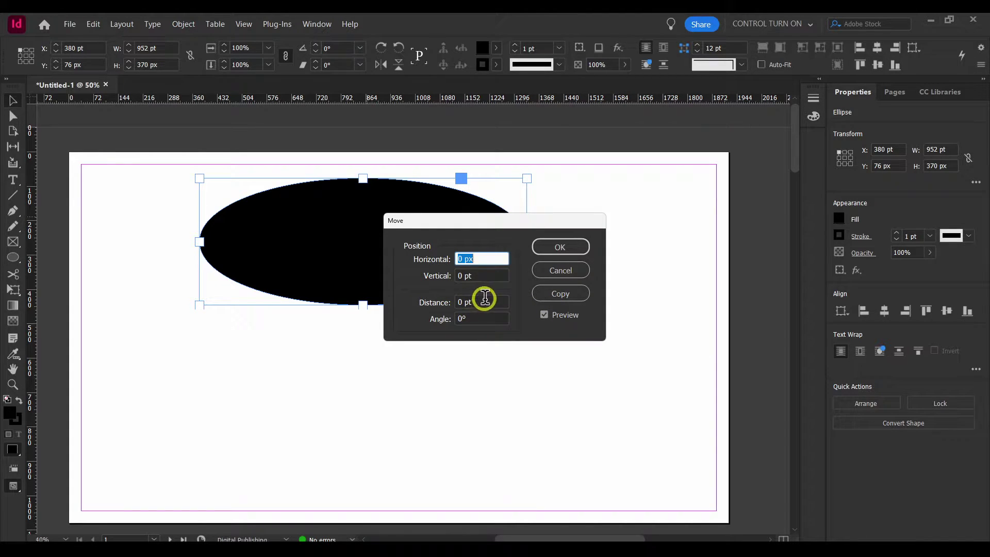
pyautogui.write('4')
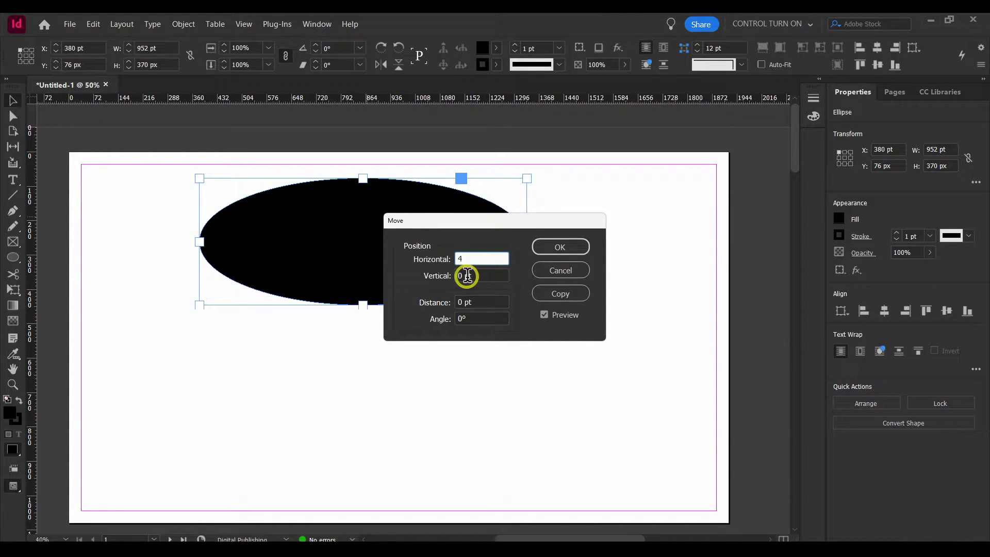
pyautogui.click(466, 275)
pyautogui.write('4')
pyautogui.click(555, 246)
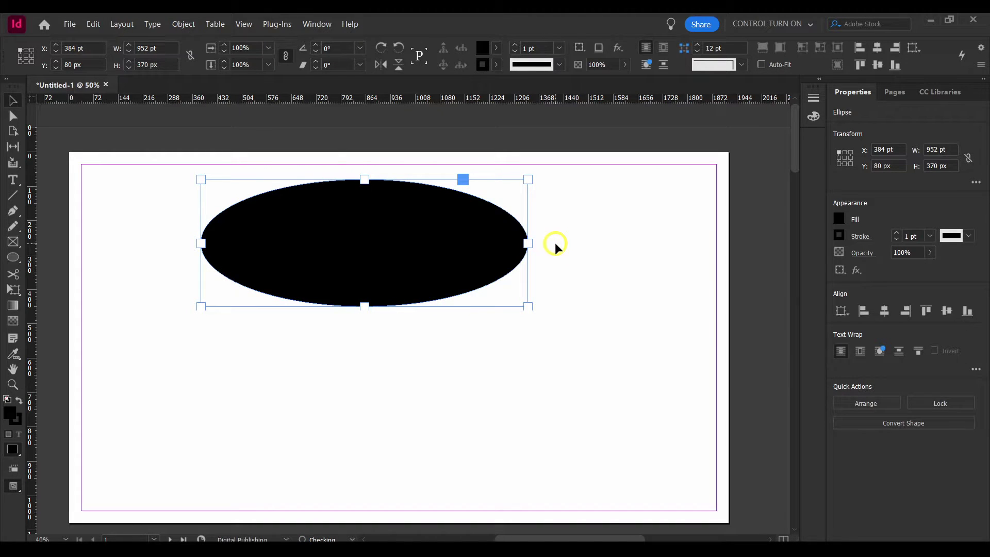
# Step: Delete the ellipse and draw an open looping curve about 1240 by 436 pt across the page with the Pen tool
pyautogui.press('Delete')
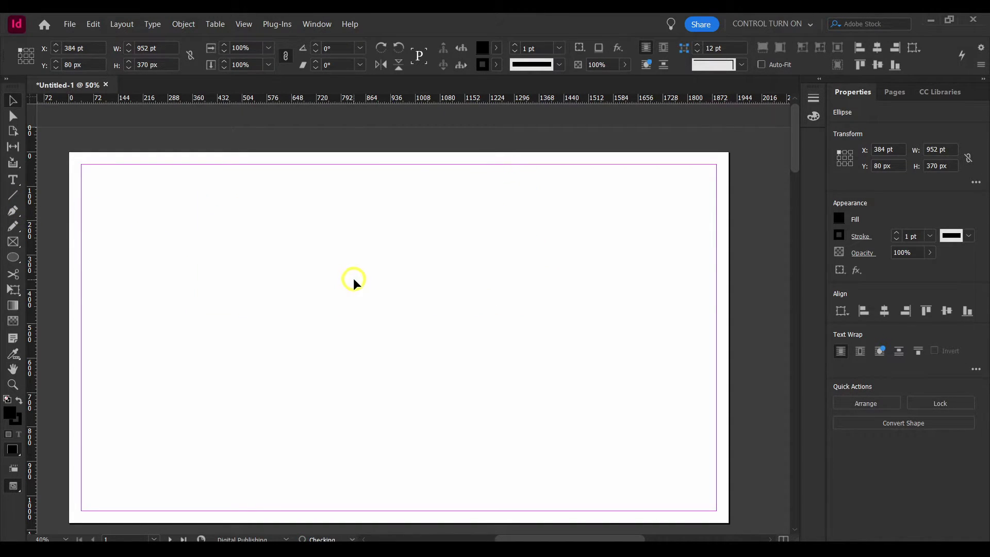
pyautogui.click(12, 179)
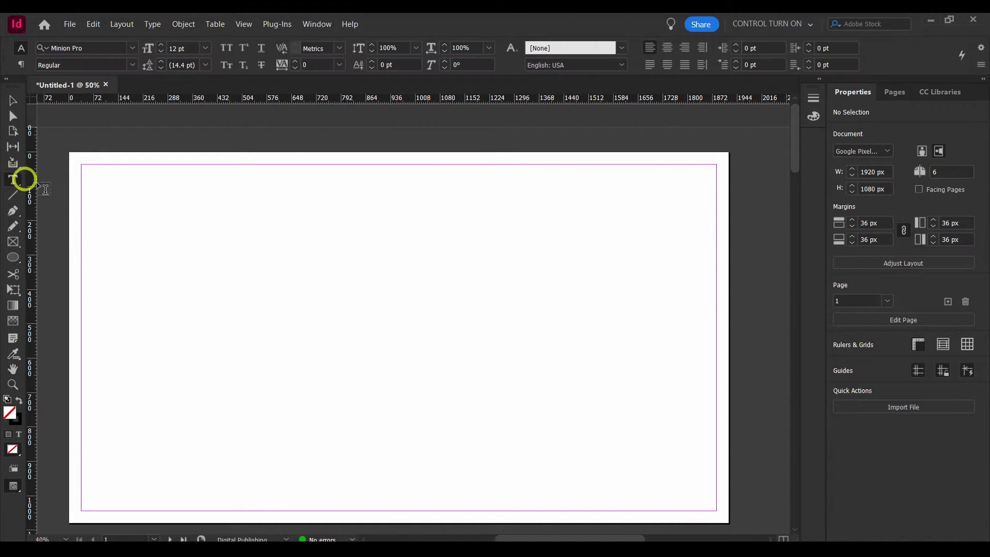
pyautogui.click(12, 196)
pyautogui.click(13, 210)
pyautogui.click(78, 224)
pyautogui.click(276, 236)
pyautogui.moveTo(290, 239)
pyautogui.mouseDown()
pyautogui.moveTo(415, 305)
pyautogui.moveTo(450, 274)
pyautogui.mouseUp()
pyautogui.moveTo(604, 347)
pyautogui.mouseDown()
pyautogui.moveTo(601, 390)
pyautogui.moveTo(457, 459)
pyautogui.moveTo(411, 495)
pyautogui.moveTo(661, 469)
pyautogui.moveTo(594, 290)
pyautogui.mouseUp()
pyautogui.moveTo(599, 213); pyautogui.dragTo(536, 401)
pyautogui.click(279, 256)
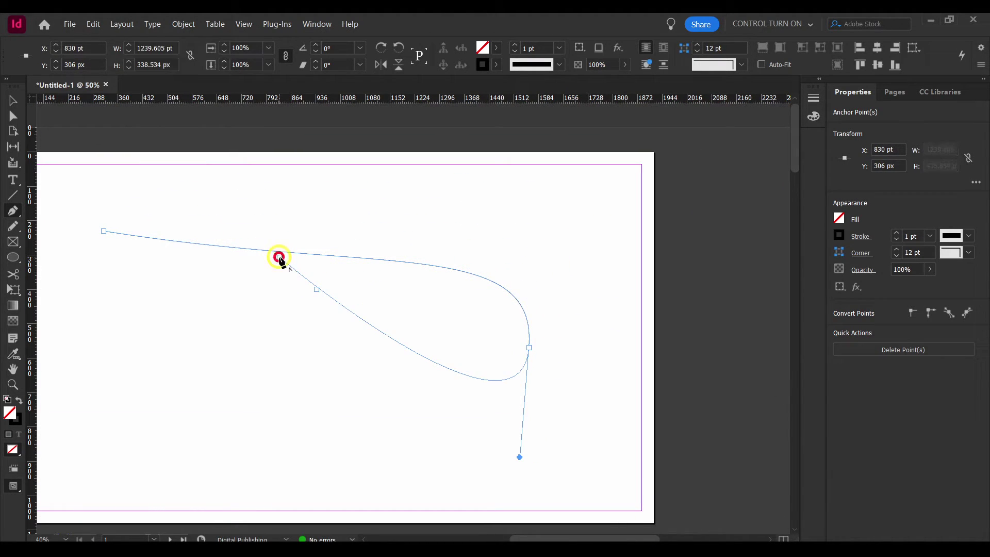
pyautogui.click(269, 205)
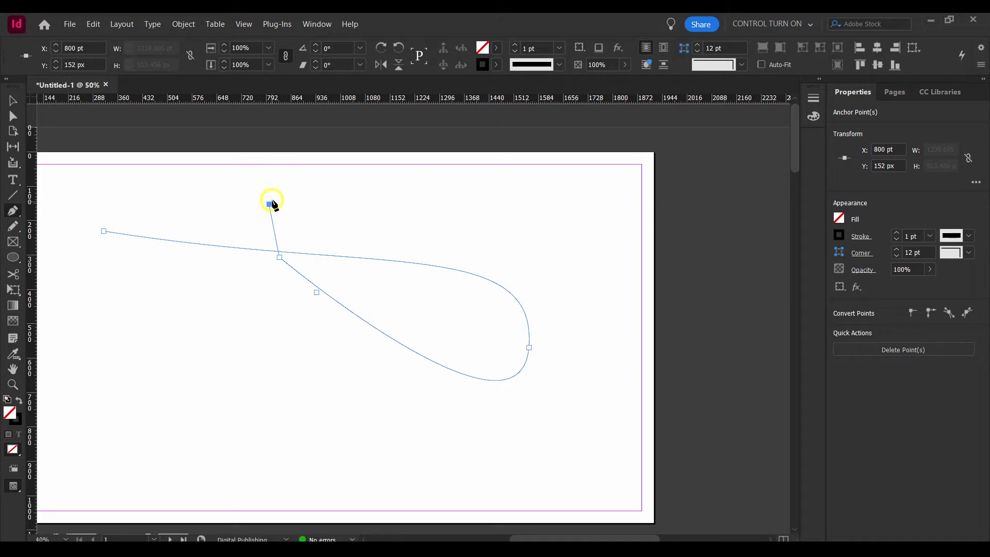
pyautogui.hotkey('ctrl', 'z')
pyautogui.hotkey('ctrl', 'shift', 'a')
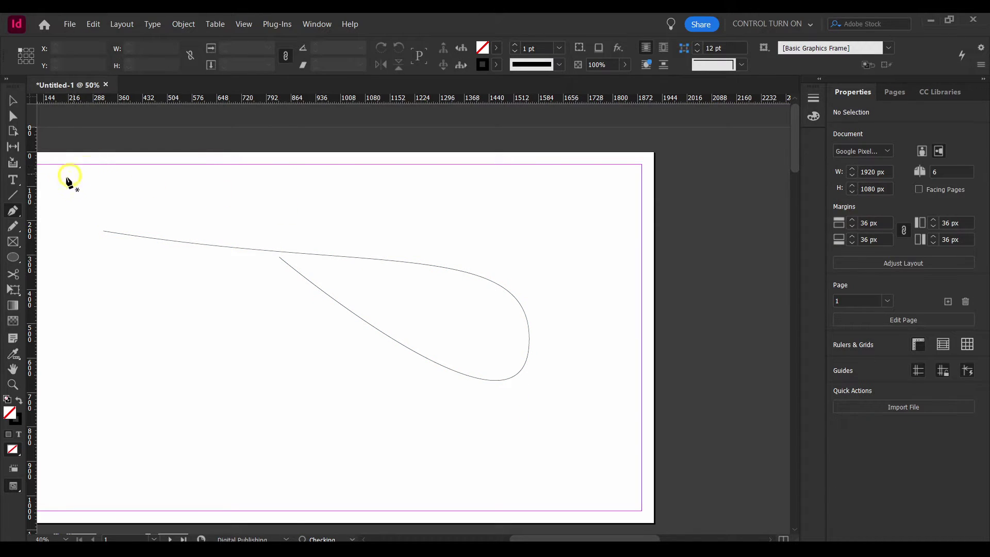
# Step: Open the Character panel and place it beside the curve, over the page's right edge
pyautogui.click(13, 179)
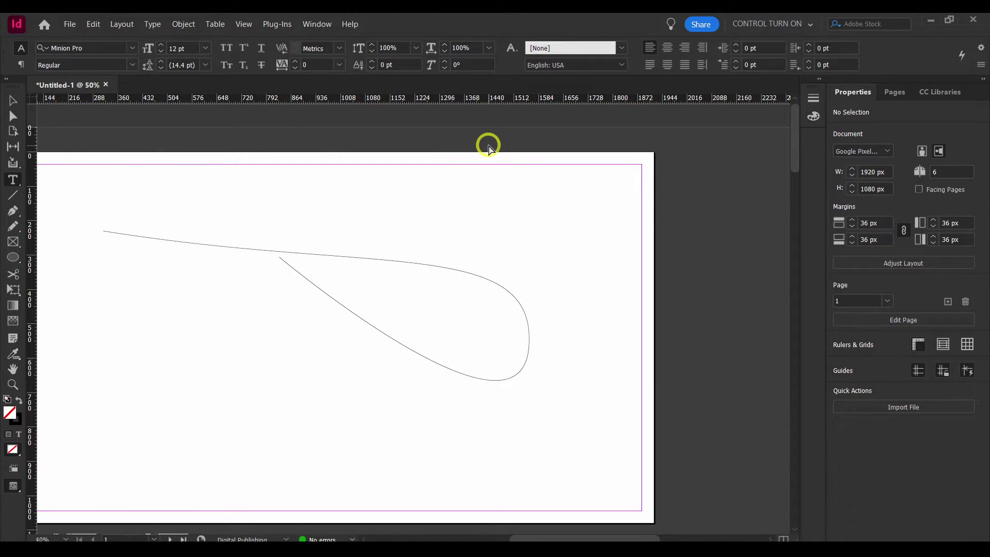
pyautogui.hotkey('ctrl', 't')
pyautogui.moveTo(526, 223); pyautogui.dragTo(757, 140)
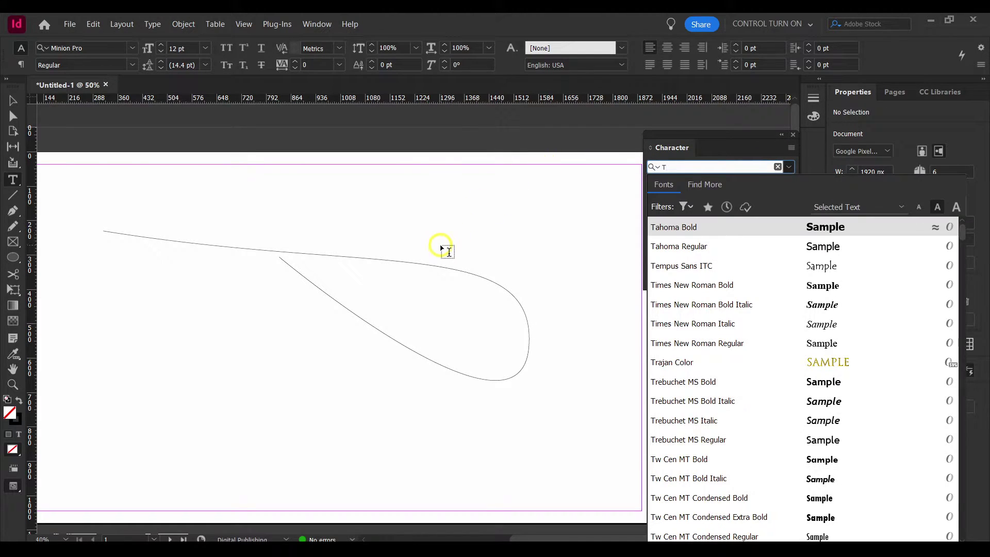
pyautogui.press('Escape')
# Step: Add type on the looping curve and paste the filler text repeatedly along it
pyautogui.hotkey('shift', 't')
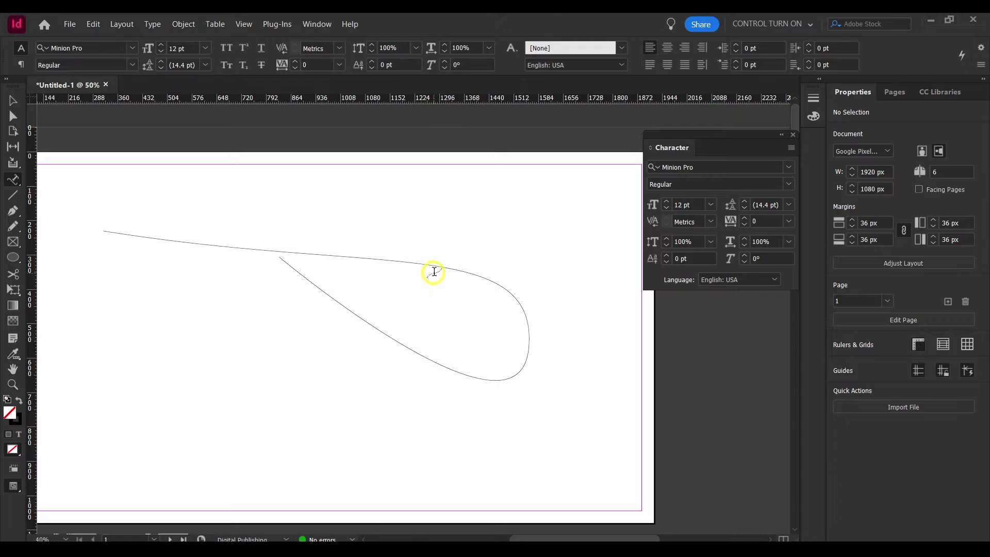
pyautogui.click(440, 266)
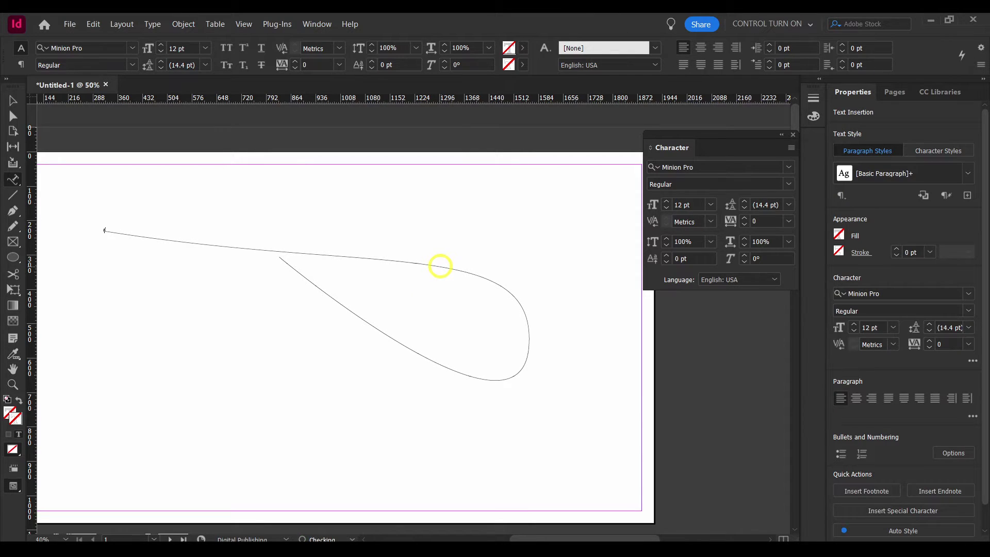
pyautogui.hotkey('ctrl', 'a')
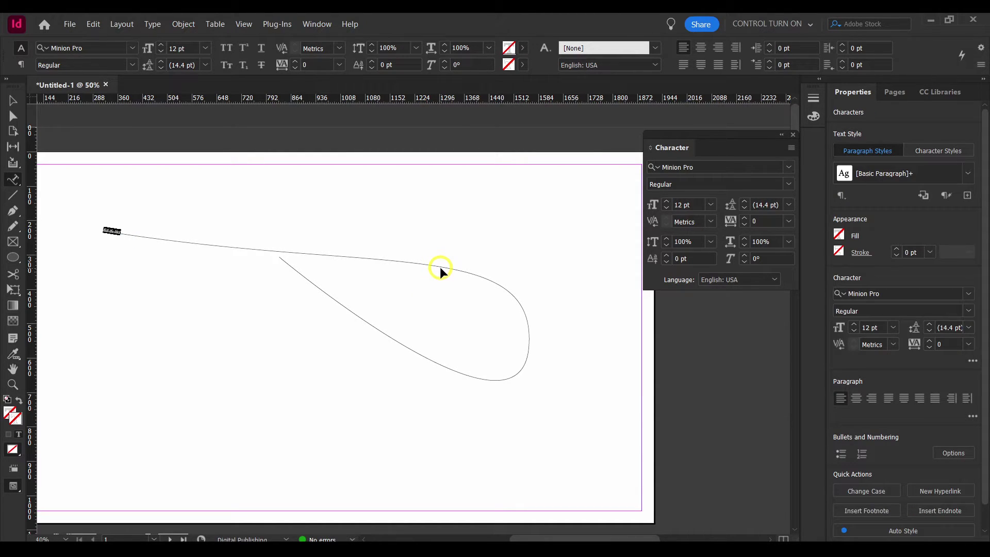
pyautogui.hotkey('ctrl', 'v')
pyautogui.hotkey('ctrl', 'v')
pyautogui.hotkey('ctrl', 'v')
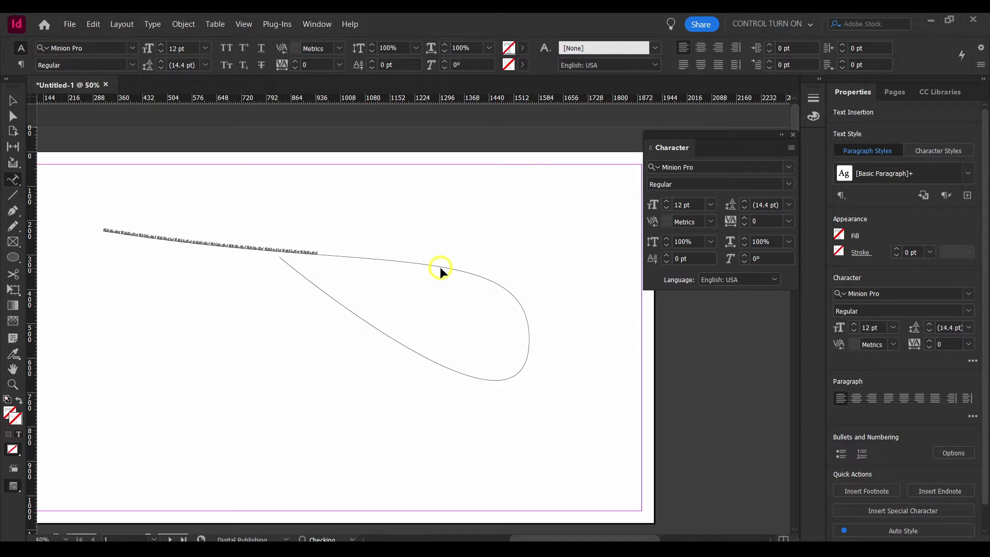
# Step: Set all text on the curve to 72 pt and leave the text unselected
pyautogui.hotkey('ctrl', 'a')
pyautogui.click(711, 205)
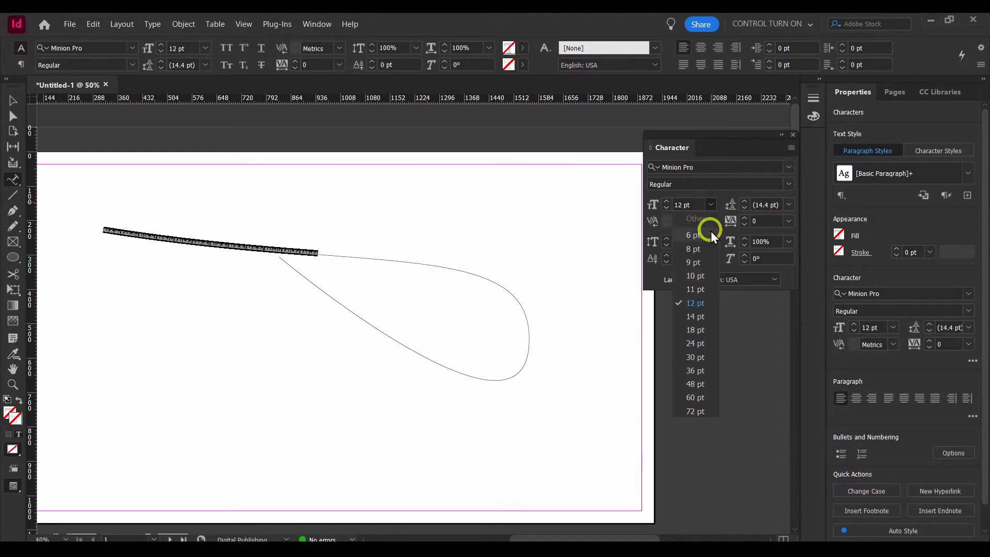
pyautogui.click(700, 411)
pyautogui.click(156, 140)
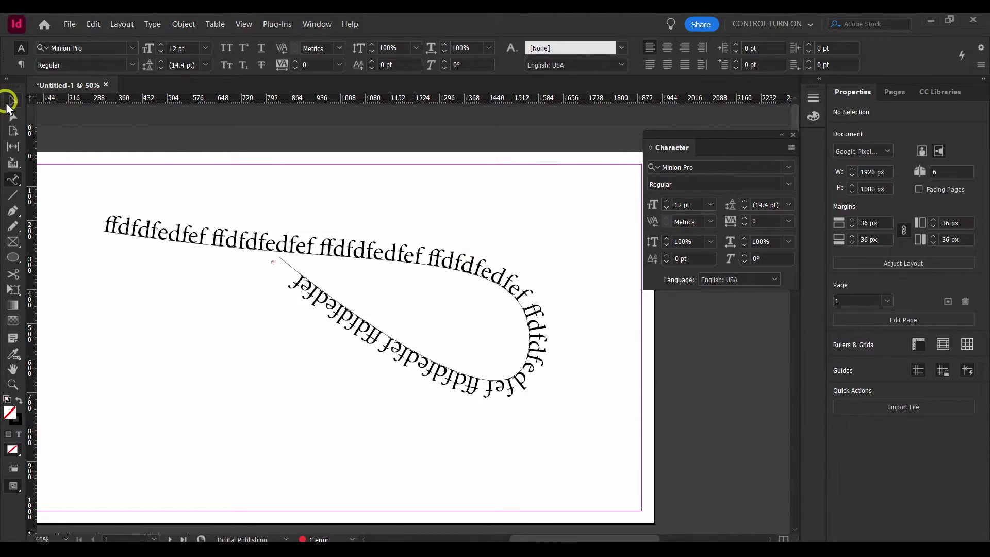
# Step: Scale the path text down to about 1023 by 257 pt, rotate it to 34° and move it to the page's lower-left corner
pyautogui.click(8, 104)
pyautogui.moveTo(271, 247); pyautogui.dragTo(232, 188)
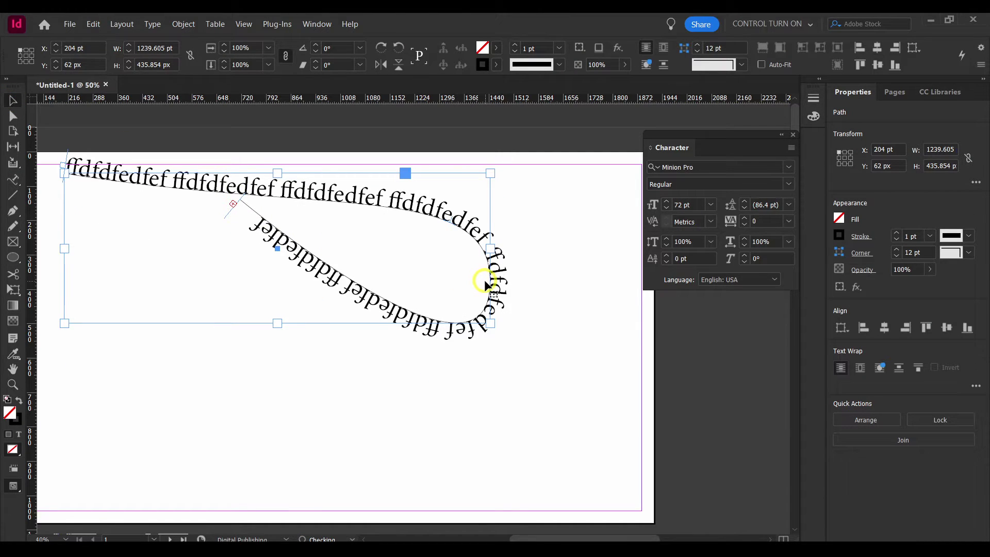
pyautogui.moveTo(470, 174); pyautogui.dragTo(320, 196)
pyautogui.moveTo(453, 136); pyautogui.dragTo(309, 323)
pyautogui.moveTo(271, 259); pyautogui.dragTo(239, 353)
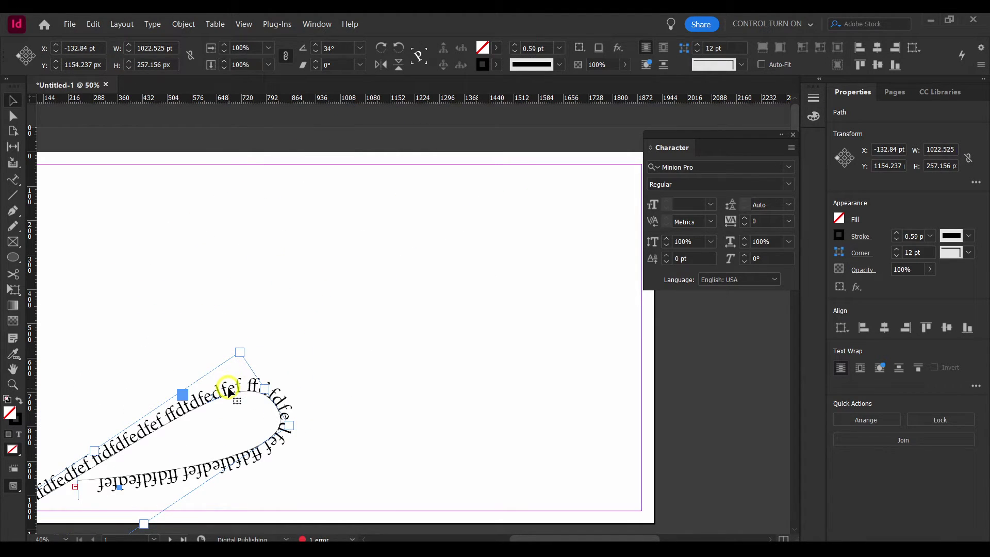
pyautogui.click(88, 168)
# Step: Draw an ellipse about 700 by 488 pt above the path text and swap its fill and stroke colors
pyautogui.click(12, 164)
pyautogui.click(13, 219)
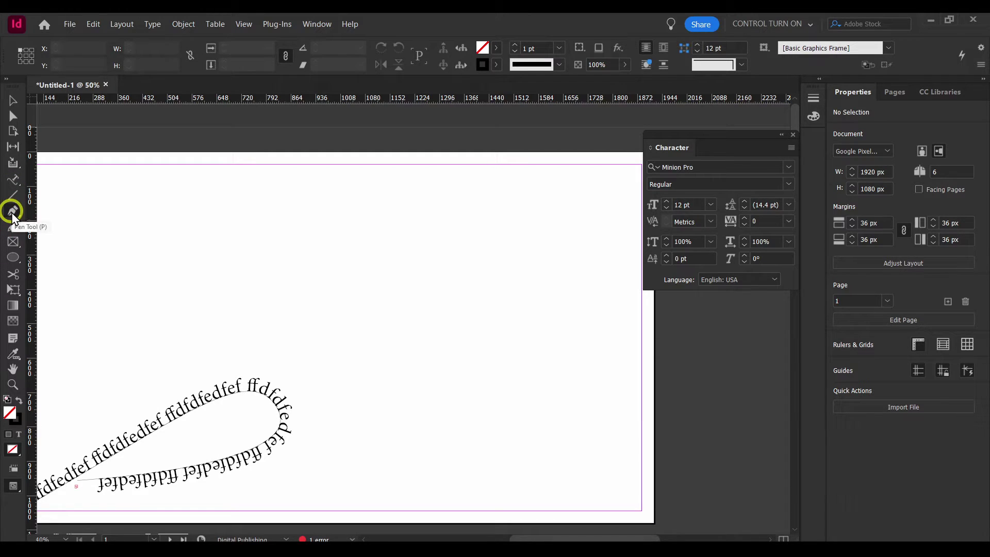
pyautogui.click(13, 257)
pyautogui.moveTo(145, 199); pyautogui.dragTo(385, 366)
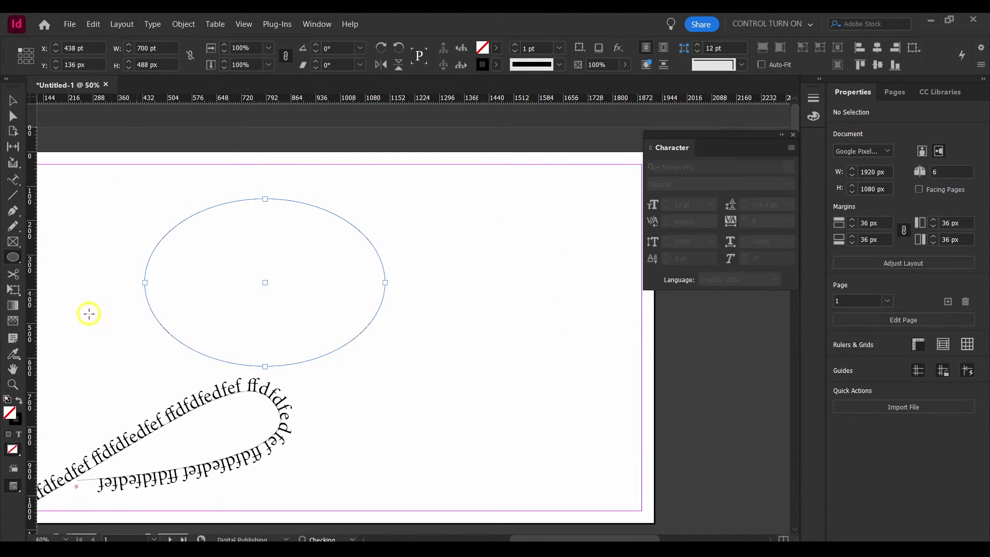
pyautogui.click(19, 400)
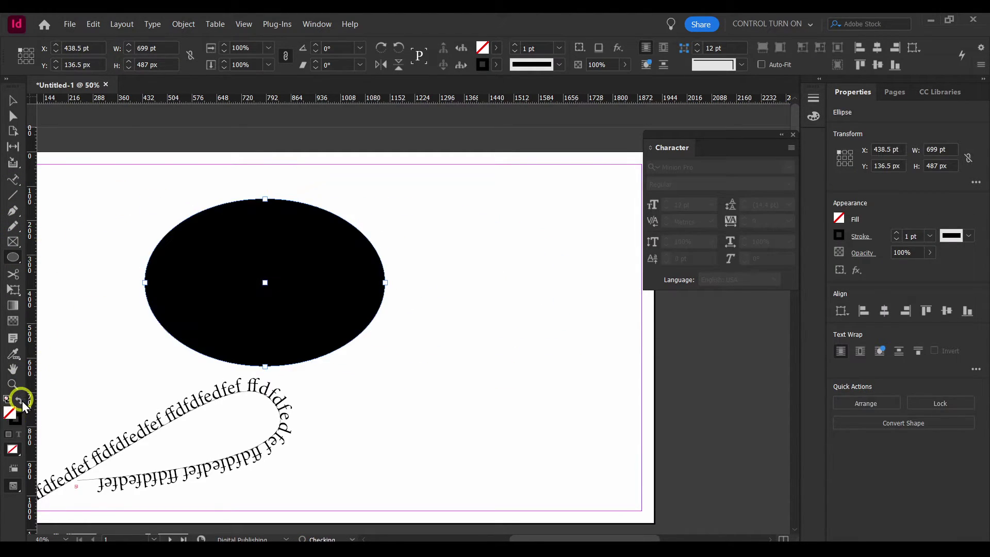
# Step: Change the ellipse's fill color to light cyan
pyautogui.doubleClick(482, 50)
pyautogui.moveTo(449, 237); pyautogui.dragTo(647, 161)
pyautogui.click(637, 194)
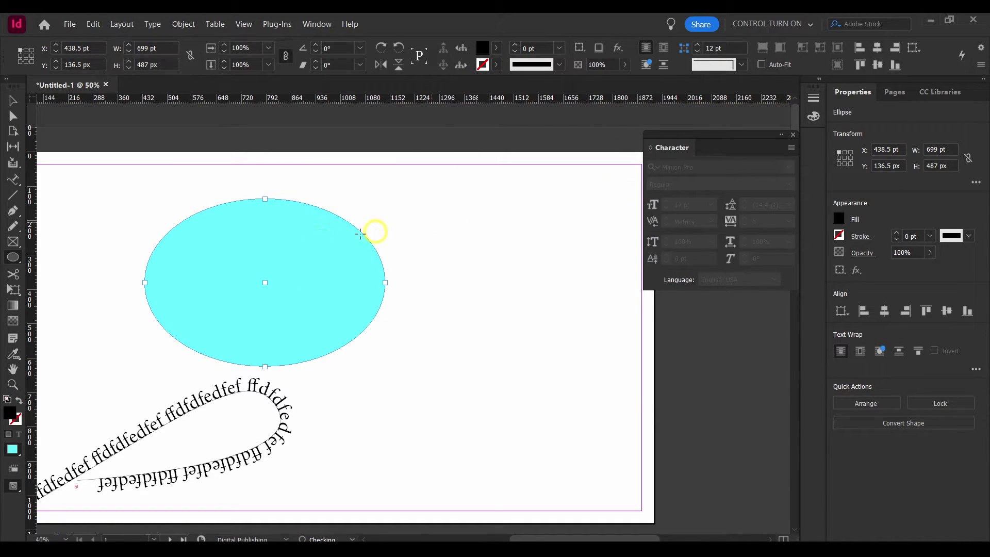
# Step: Fill the ellipse with a linear gradient at -3° and add a stop near 47% with 100% cyan and increased black
pyautogui.moveTo(308, 247); pyautogui.dragTo(295, 237)
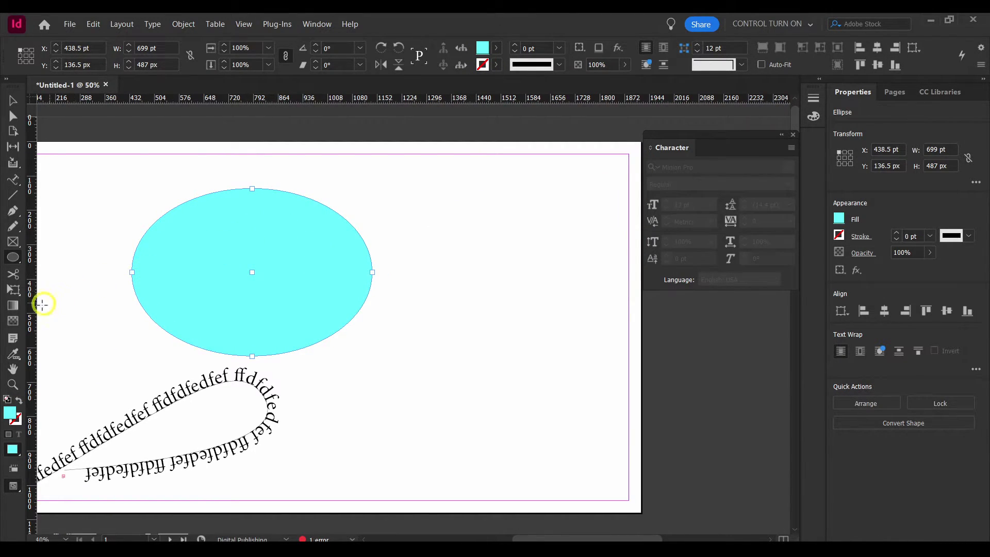
pyautogui.moveTo(77, 245); pyautogui.dragTo(299, 254)
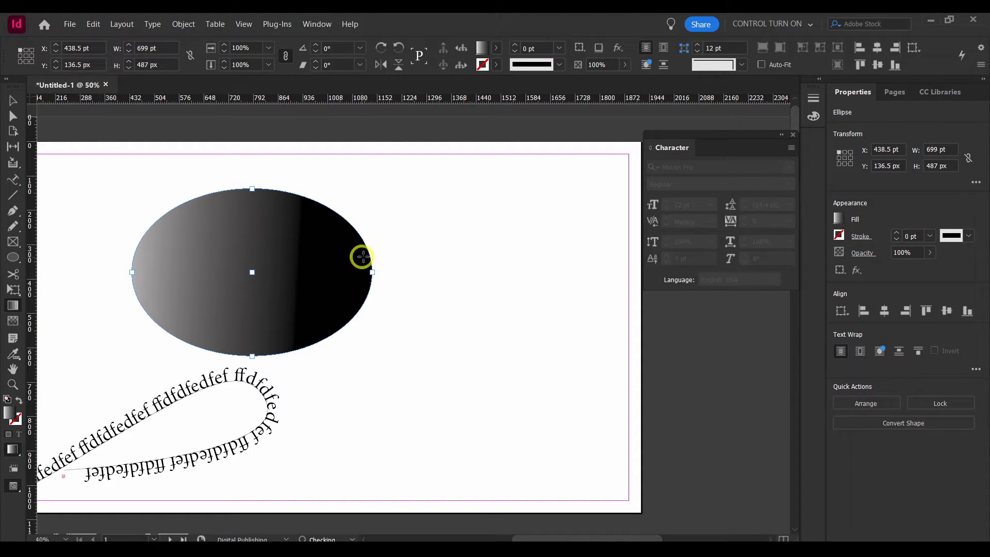
pyautogui.click(839, 219)
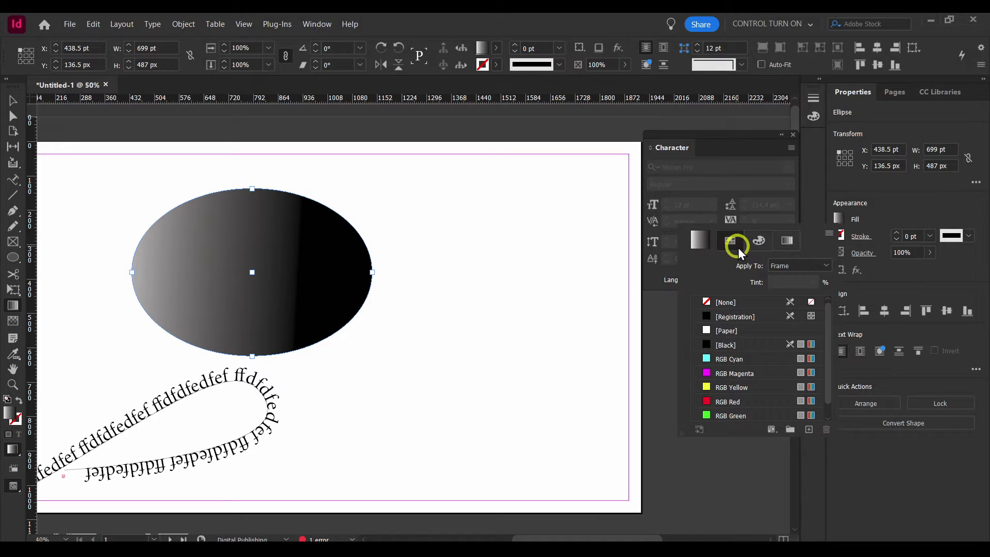
pyautogui.click(785, 240)
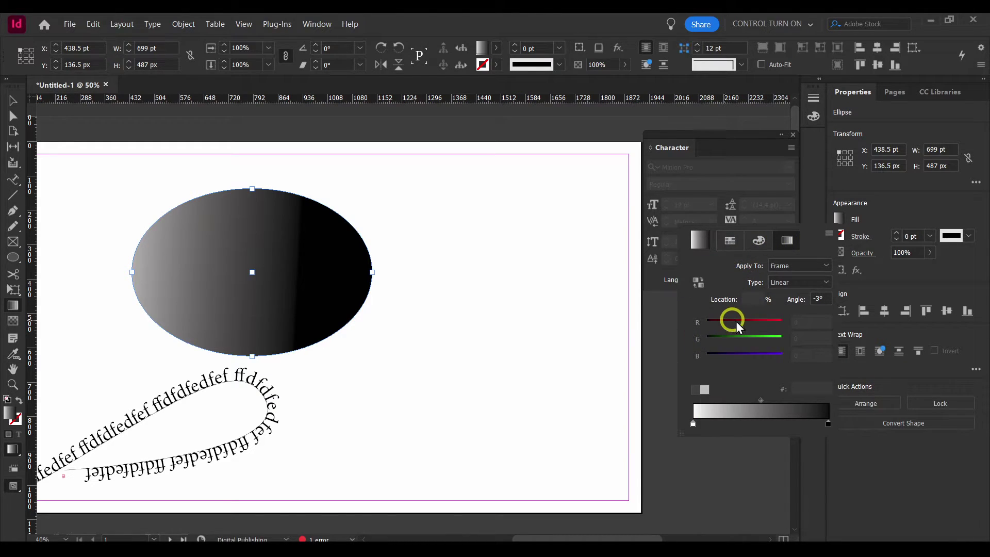
pyautogui.click(743, 422)
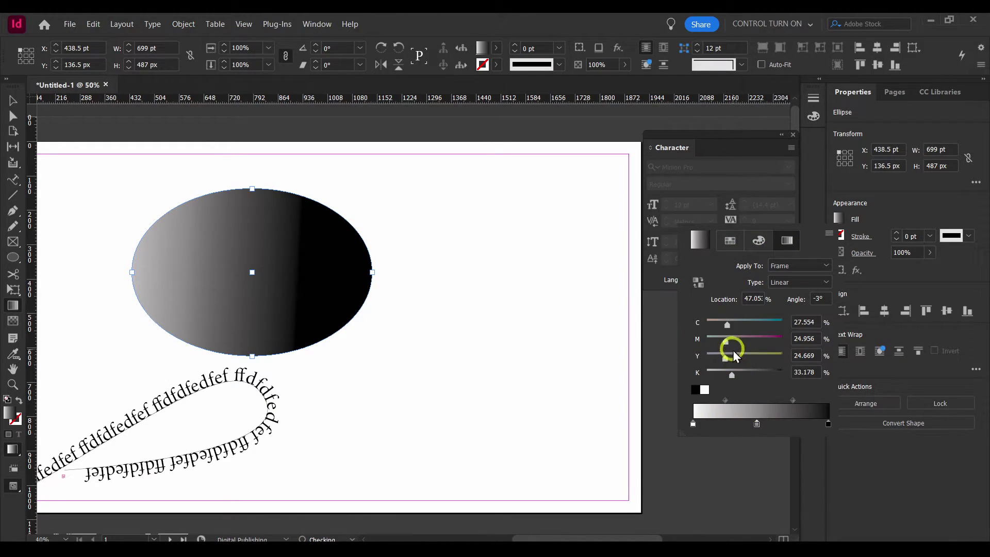
pyautogui.moveTo(728, 325); pyautogui.dragTo(824, 324)
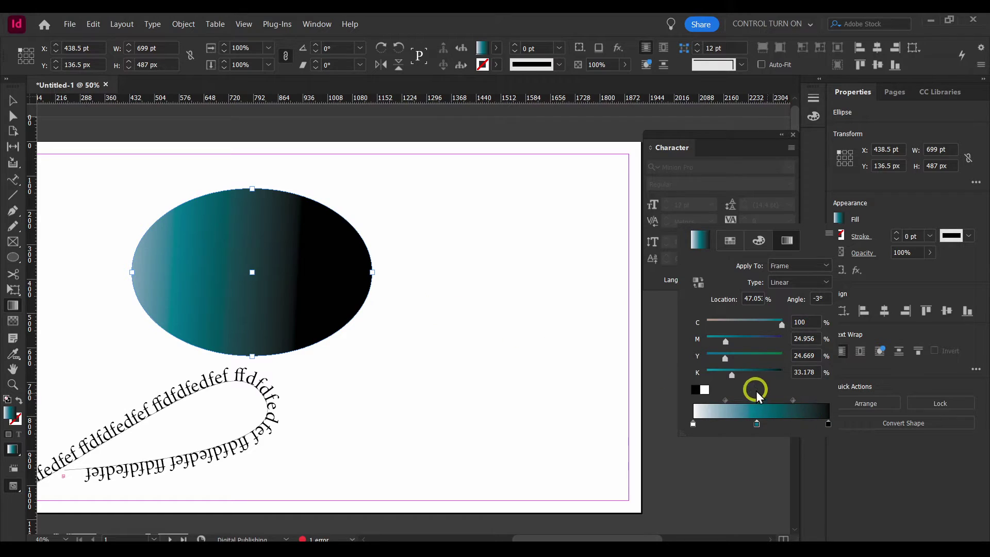
pyautogui.moveTo(731, 373); pyautogui.dragTo(827, 391)
# Step: Try several color swatches on the ellipse's fill, including RGB Magenta and RGB Yellow, and finish with RGB Red
pyautogui.click(737, 243)
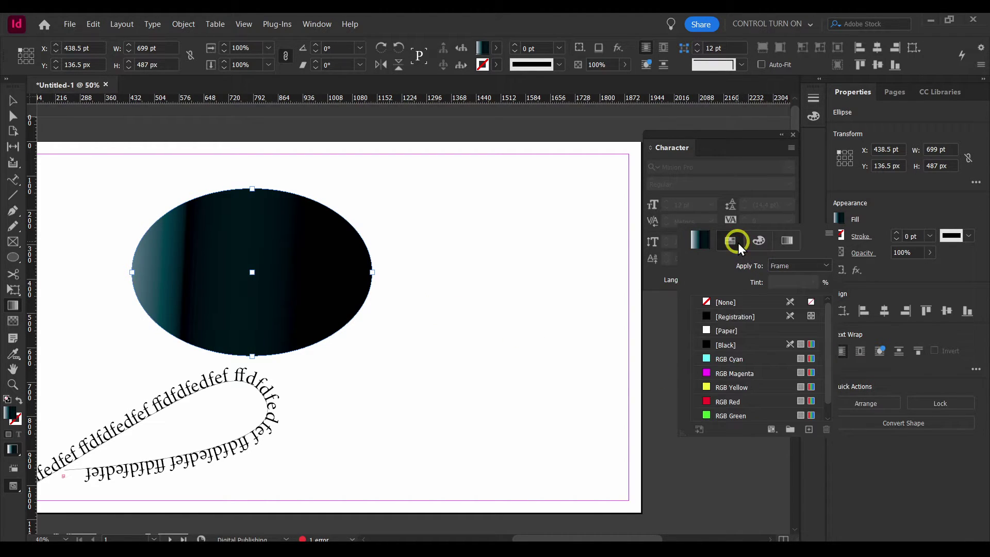
pyautogui.click(739, 314)
pyautogui.click(726, 375)
pyautogui.click(726, 391)
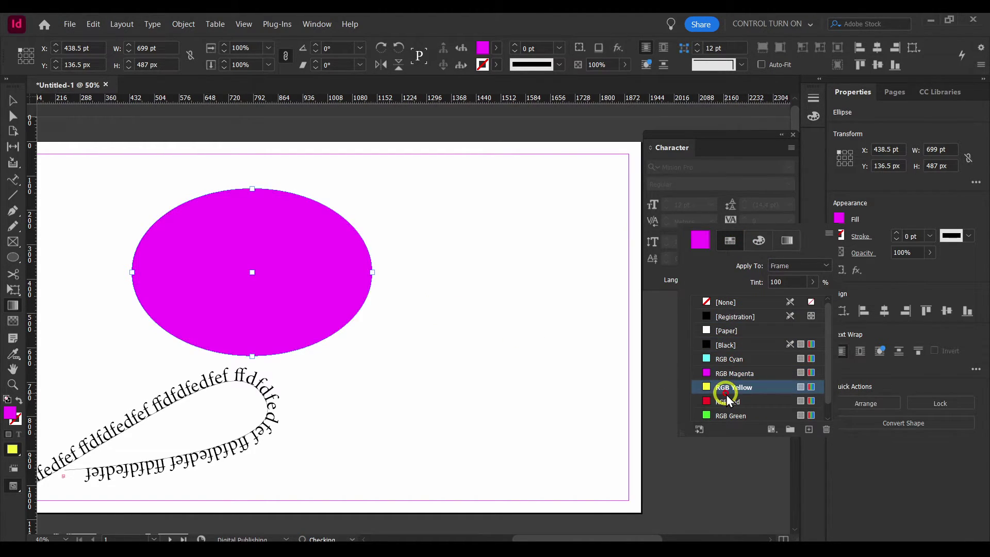
pyautogui.click(727, 404)
# Step: Set the tint of the ellipse's RGB Red fill to 47%
pyautogui.click(755, 244)
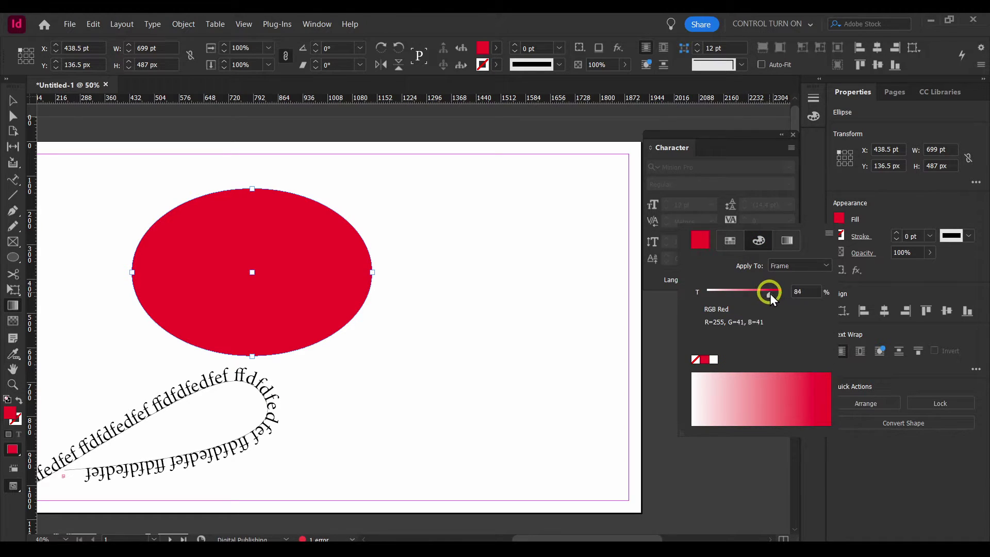
pyautogui.moveTo(769, 293); pyautogui.dragTo(741, 292)
pyautogui.click(765, 305)
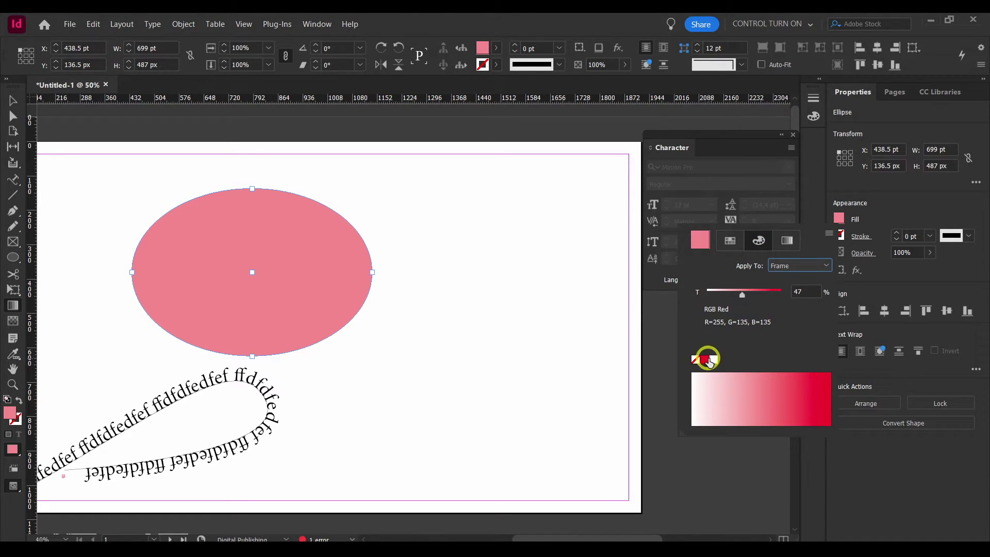
# Step: Fill the ellipse with a radial gradient applied to the frame
pyautogui.click(794, 237)
pyautogui.click(781, 282)
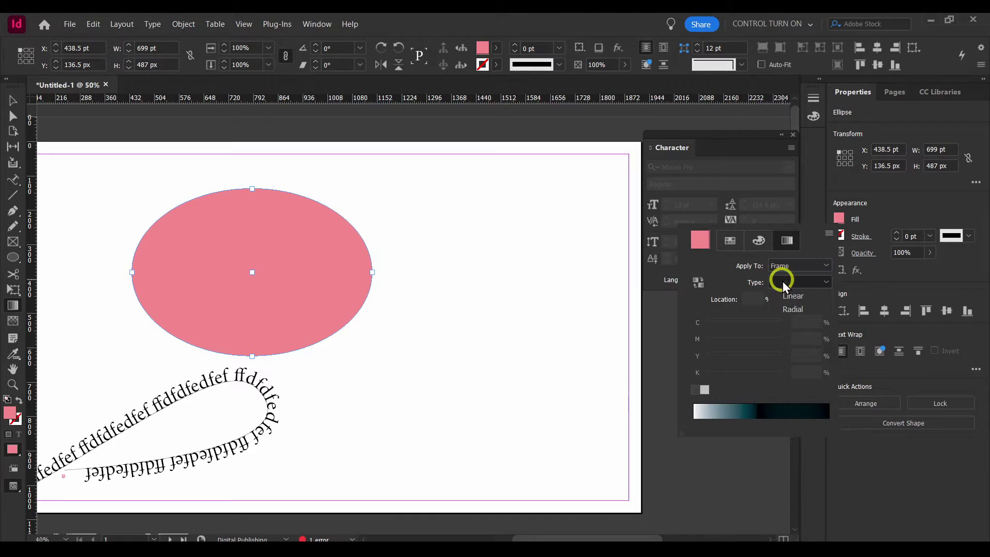
pyautogui.click(784, 308)
pyautogui.click(781, 266)
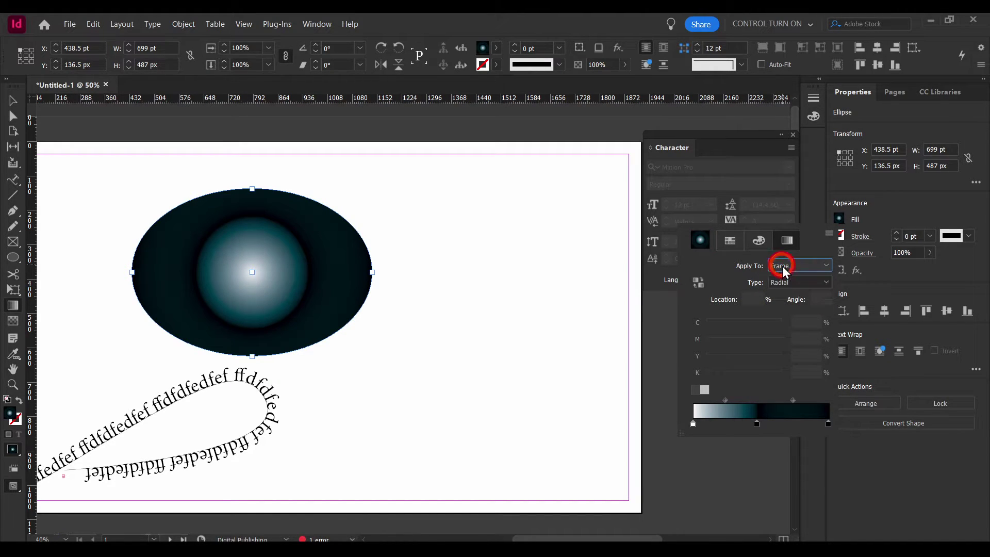
# Step: Adjust the radial gradient's stops, placing the white stop at 5.608% and the dark middle stop close to the end of the ramp
pyautogui.click(700, 283)
pyautogui.moveTo(755, 422)
pyautogui.mouseDown()
pyautogui.moveTo(793, 425)
pyautogui.moveTo(762, 423)
pyautogui.mouseUp()
pyautogui.click(698, 282)
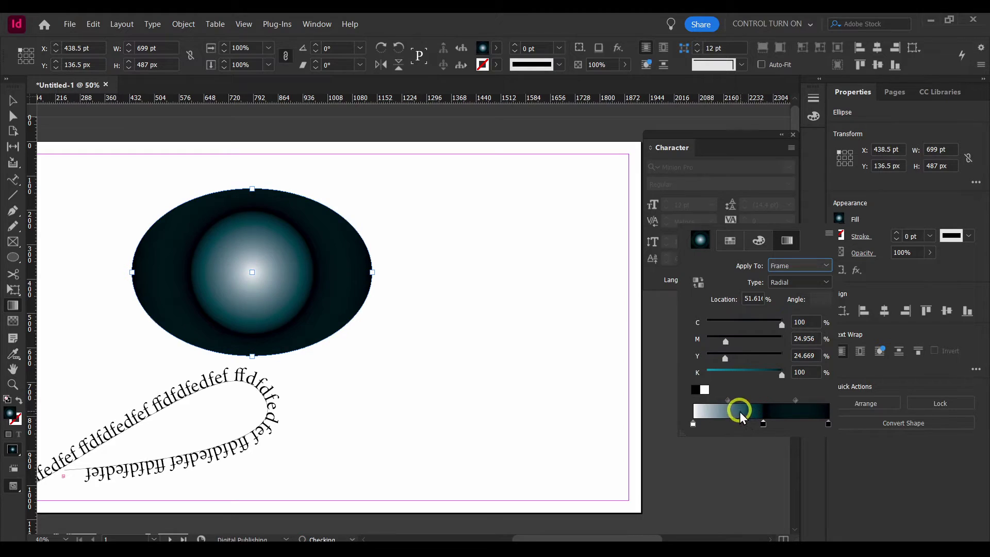
pyautogui.moveTo(693, 423)
pyautogui.mouseDown()
pyautogui.moveTo(723, 426)
pyautogui.moveTo(701, 424)
pyautogui.mouseUp()
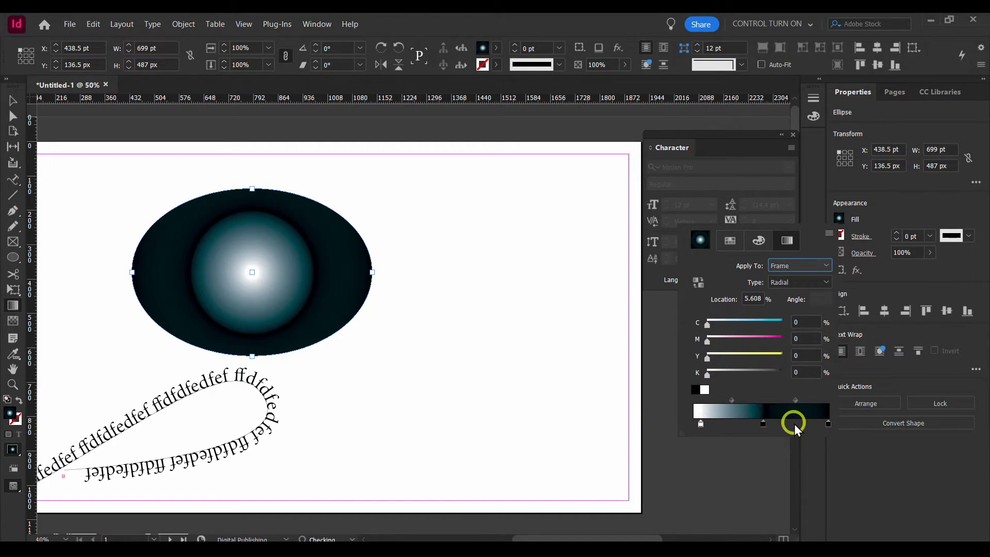
pyautogui.moveTo(763, 422); pyautogui.dragTo(830, 424)
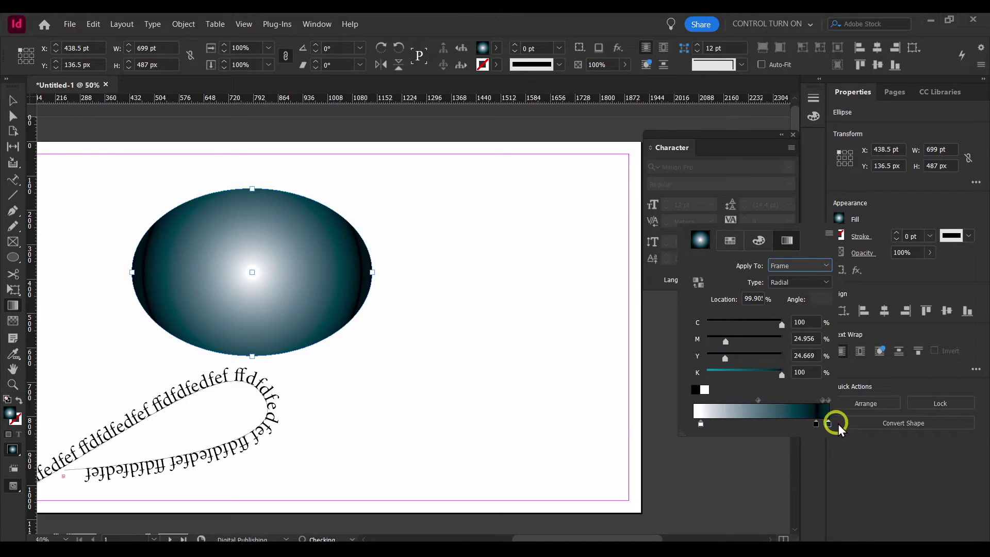
pyautogui.click(23, 102)
# Step: Turn off Allow Document Pages to Shuffle for the document
pyautogui.click(892, 92)
pyautogui.click(866, 202)
pyautogui.click(859, 245)
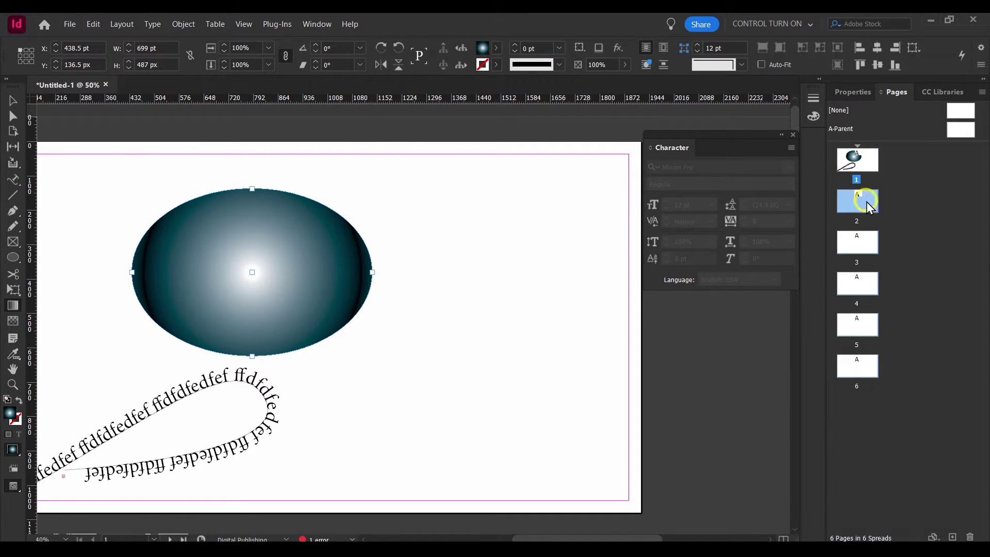
pyautogui.click(862, 218)
pyautogui.click(981, 92)
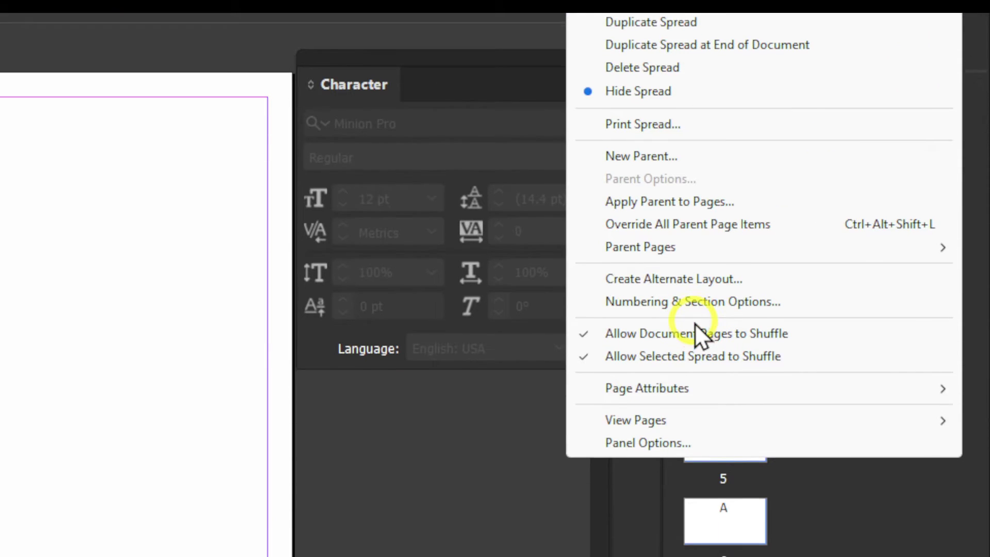
# Step: Rearrange the pages into two blank two-page spreads, placing the ellipse page after the single blank page
pyautogui.click(842, 272)
pyautogui.moveTo(726, 248); pyautogui.dragTo(692, 164)
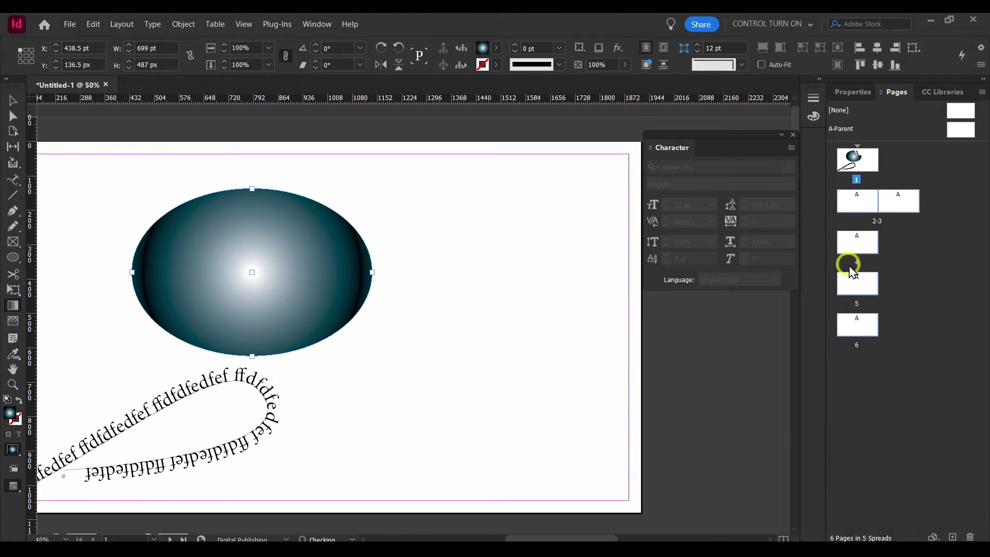
pyautogui.moveTo(845, 283); pyautogui.dragTo(828, 247)
pyautogui.click(850, 187)
pyautogui.rightClick(892, 257)
pyautogui.moveTo(870, 178); pyautogui.dragTo(857, 260)
# Step: Start a new section at the ellipse page with page numbering starting at 5
pyautogui.rightClick(857, 244)
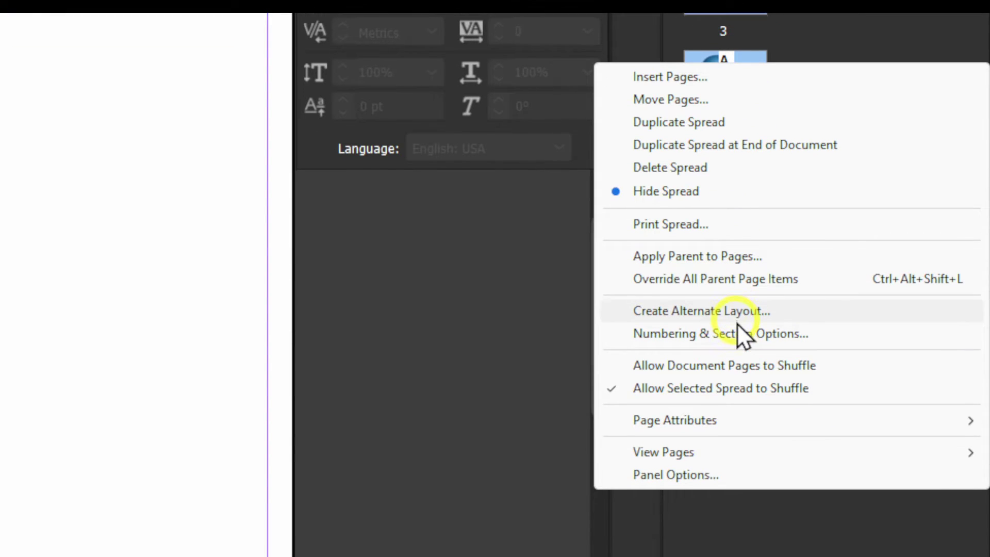
pyautogui.click(744, 335)
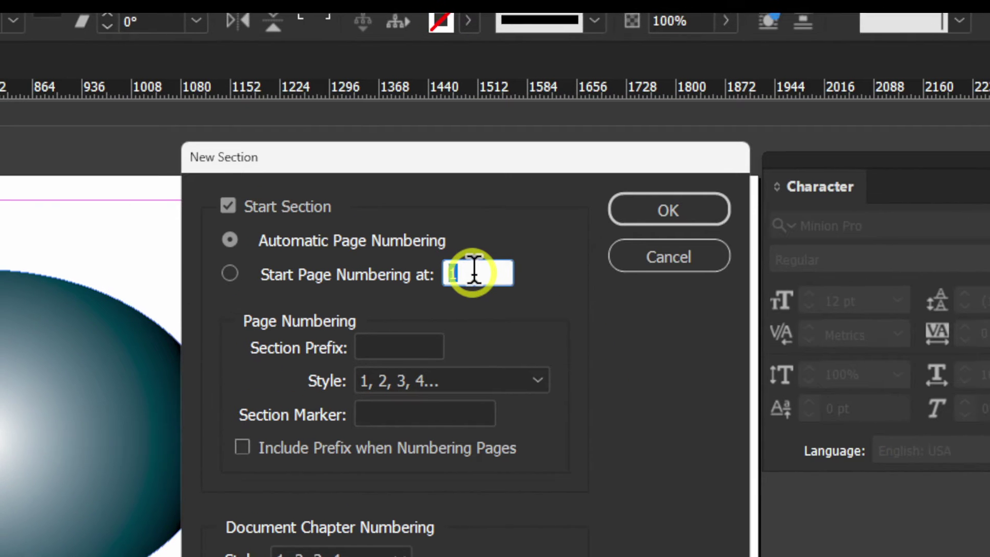
pyautogui.write('5')
pyautogui.click(666, 208)
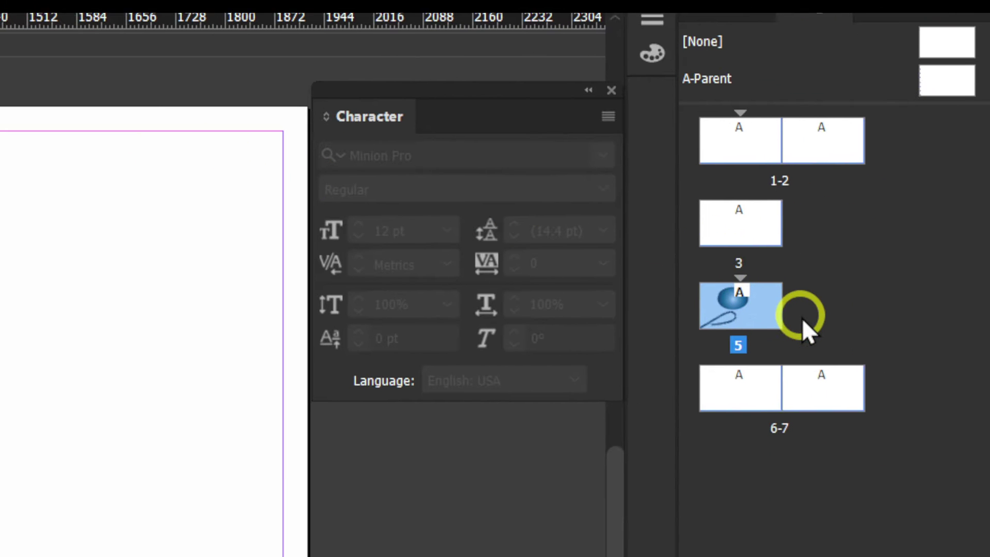
pyautogui.click(873, 429)
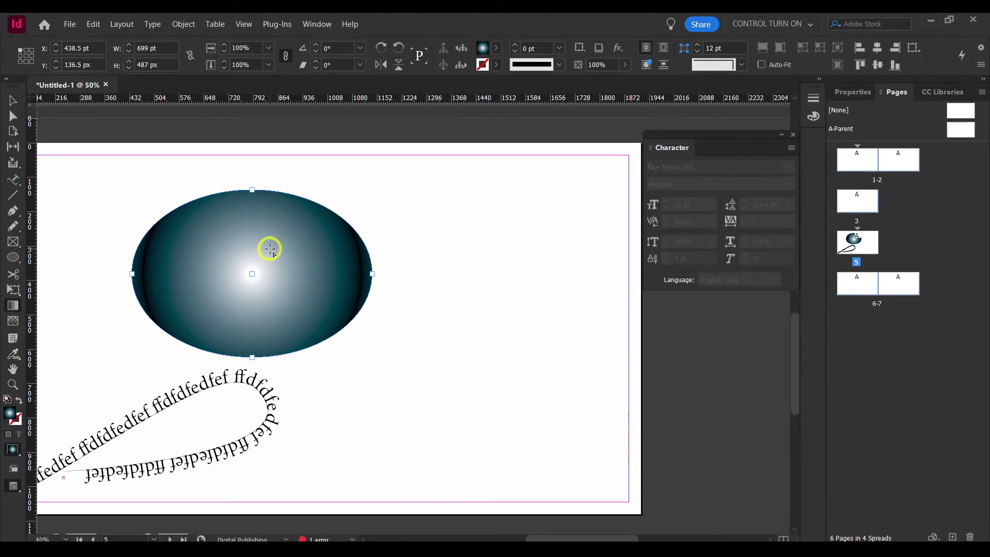
# Step: Redraw the ellipse's radial gradient with its white highlight at the upper left, darkening toward the lower right
pyautogui.hotkey('ctrl', 'z')
pyautogui.moveTo(249, 256); pyautogui.dragTo(363, 309)
pyautogui.moveTo(194, 247); pyautogui.dragTo(374, 294)
pyautogui.moveTo(205, 243); pyautogui.dragTo(352, 294)
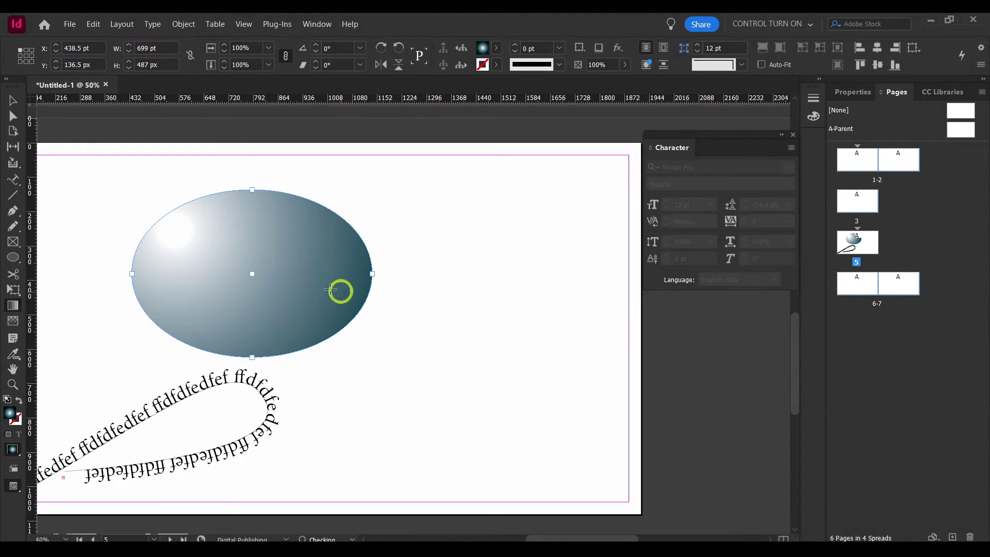
# Step: Move the ellipse toward the middle of the page and rotate it 90°
pyautogui.click(13, 100)
pyautogui.moveTo(209, 211); pyautogui.dragTo(503, 240)
pyautogui.moveTo(428, 253); pyautogui.dragTo(348, 253)
pyautogui.moveTo(606, 294); pyautogui.dragTo(332, 269)
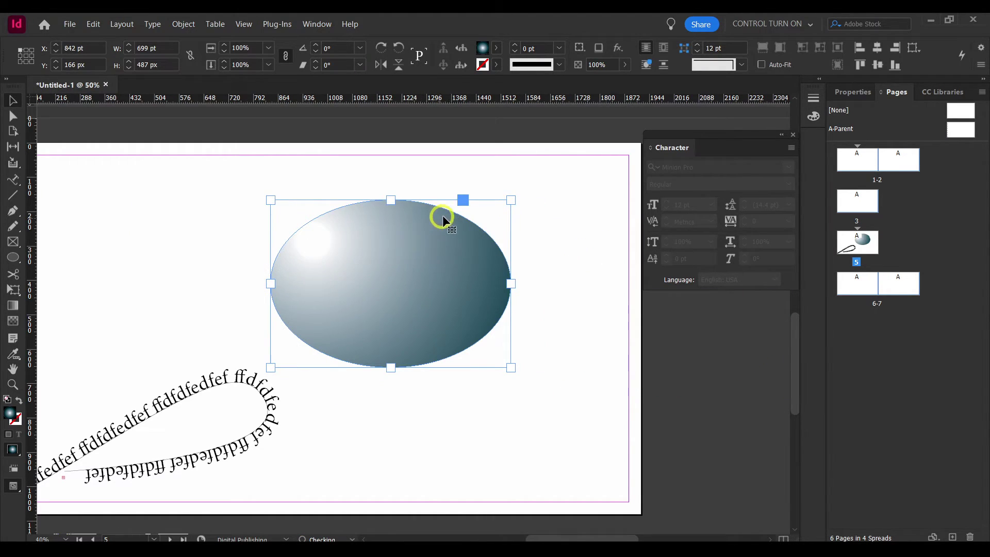
pyautogui.click(398, 47)
pyautogui.moveTo(369, 132)
pyautogui.mouseDown()
pyautogui.moveTo(360, 287)
pyautogui.moveTo(373, 309)
pyautogui.moveTo(349, 276)
pyautogui.moveTo(356, 258)
pyautogui.mouseUp()
# Step: Set the effects target to Stroke, then widen the rotated ellipse to 905 px and move it over the page's upper-right corner
pyautogui.click(578, 50)
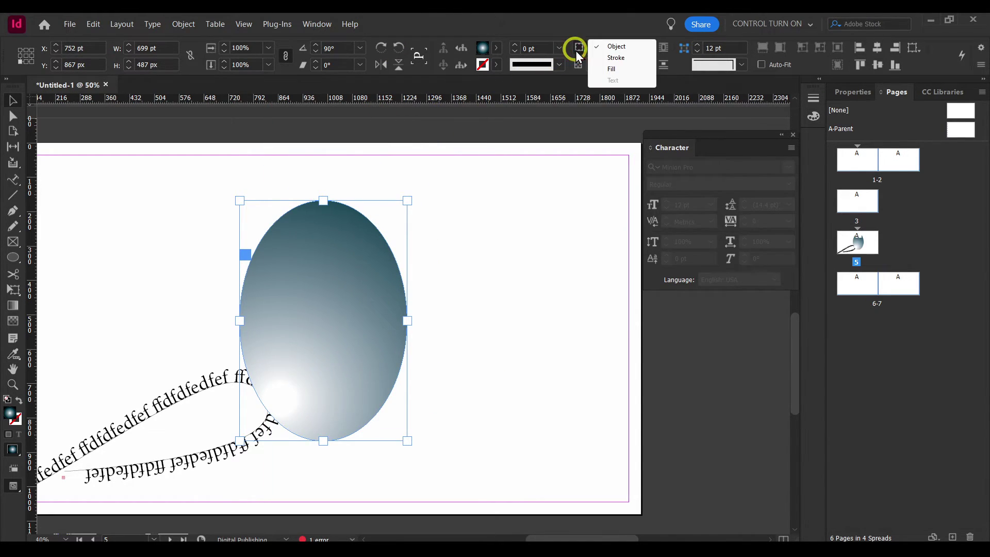
pyautogui.click(596, 59)
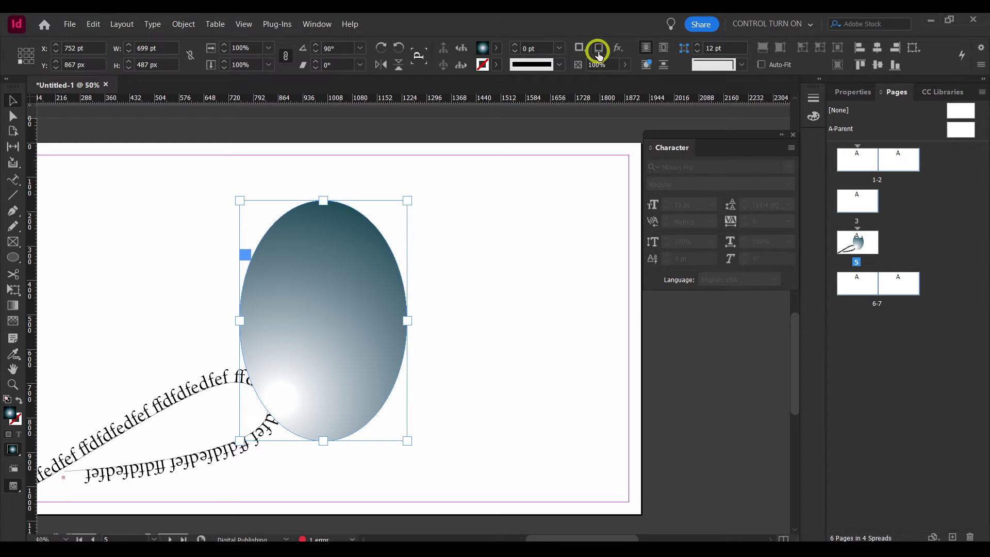
pyautogui.moveTo(408, 320); pyautogui.dragTo(479, 317)
pyautogui.moveTo(408, 304); pyautogui.dragTo(623, 213)
pyautogui.rightClick(547, 186)
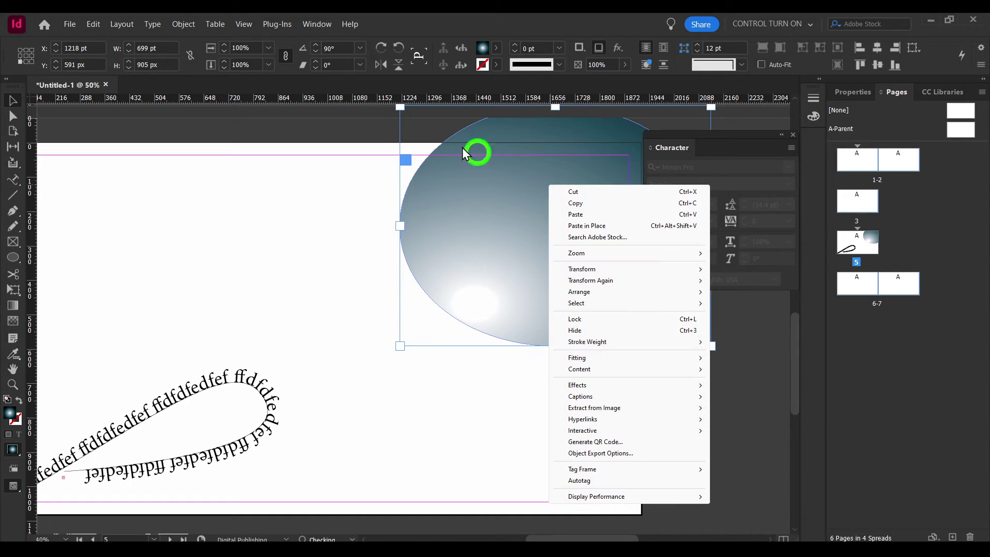
# Step: Display the entire pasteboard with all page spreads
pyautogui.click(243, 23)
pyautogui.moveTo(274, 198)
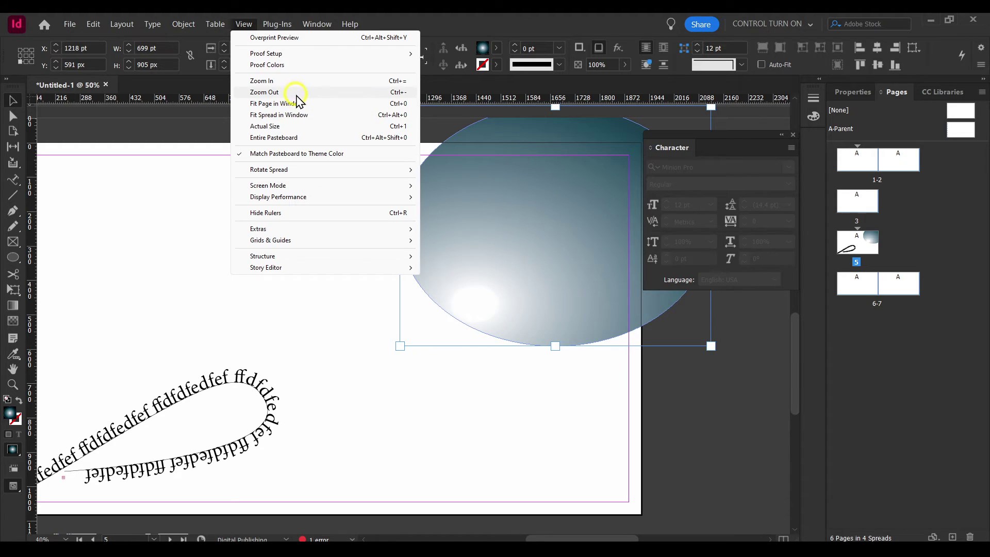
pyautogui.click(296, 126)
pyautogui.hotkey('ctrl', 'alt', 'shift', '0')
pyautogui.scroll(2, 303, 241)
pyautogui.scroll(-2, 303, 240)
pyautogui.scroll(1, 433, 228)
pyautogui.scroll(-1, 431, 226)
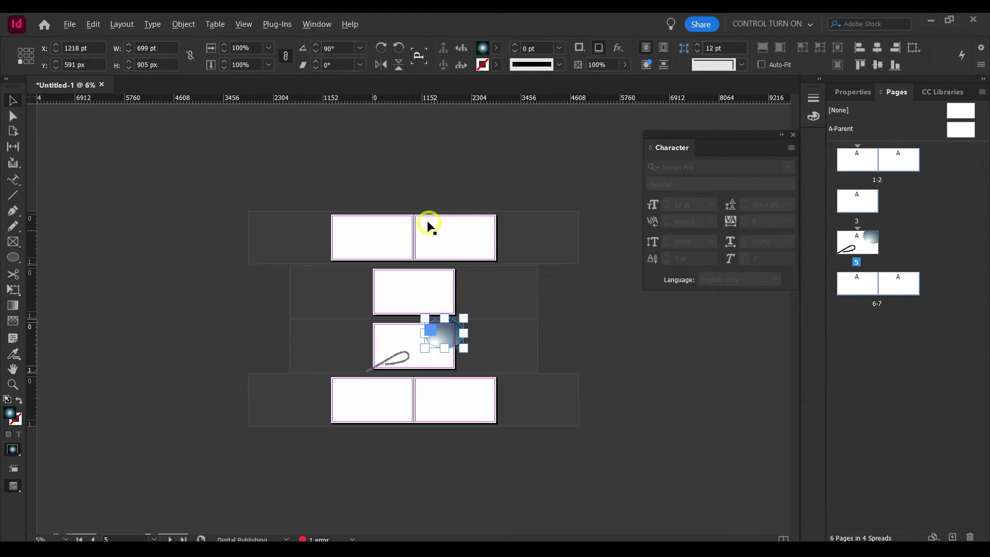
# Step: Move the two text frames off the pages 1-2 spread onto the pasteboard on either side
pyautogui.moveTo(372, 232); pyautogui.dragTo(264, 236)
pyautogui.click(299, 240)
pyautogui.click(423, 227)
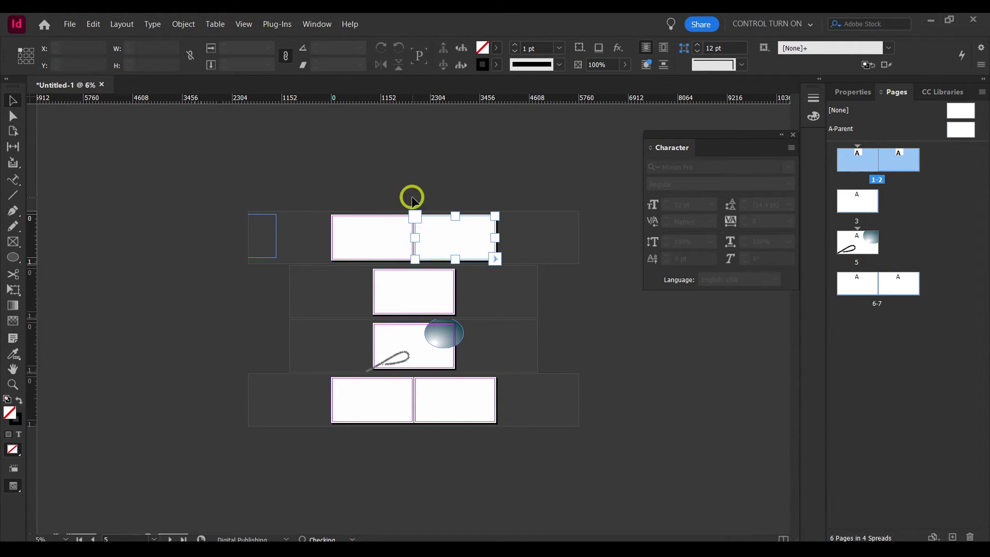
pyautogui.moveTo(453, 239); pyautogui.dragTo(574, 256)
pyautogui.click(370, 258)
# Step: Delete the two moved text frames, as well as the ellipse and the path text on page 5
pyautogui.moveTo(235, 170); pyautogui.dragTo(620, 267)
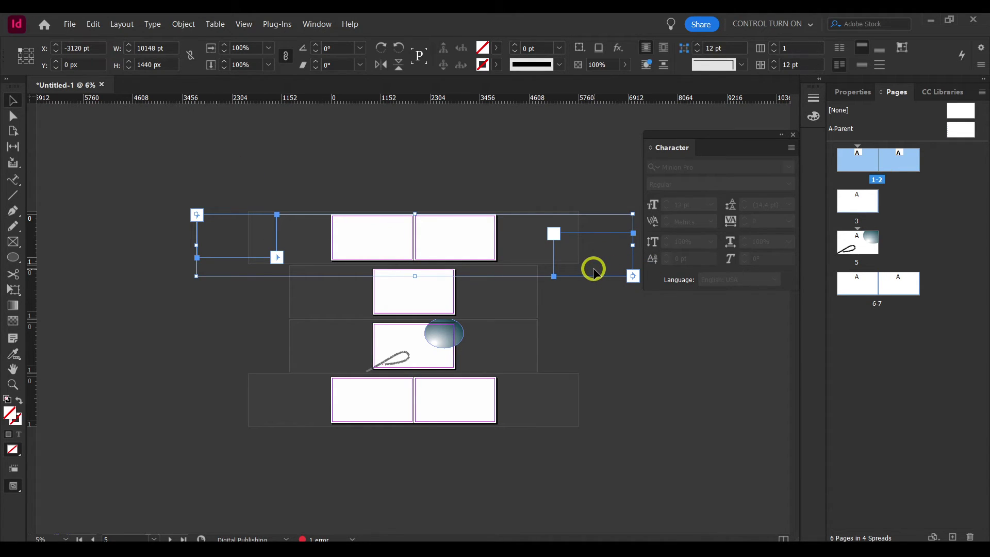
pyautogui.press('Delete')
pyautogui.click(563, 307)
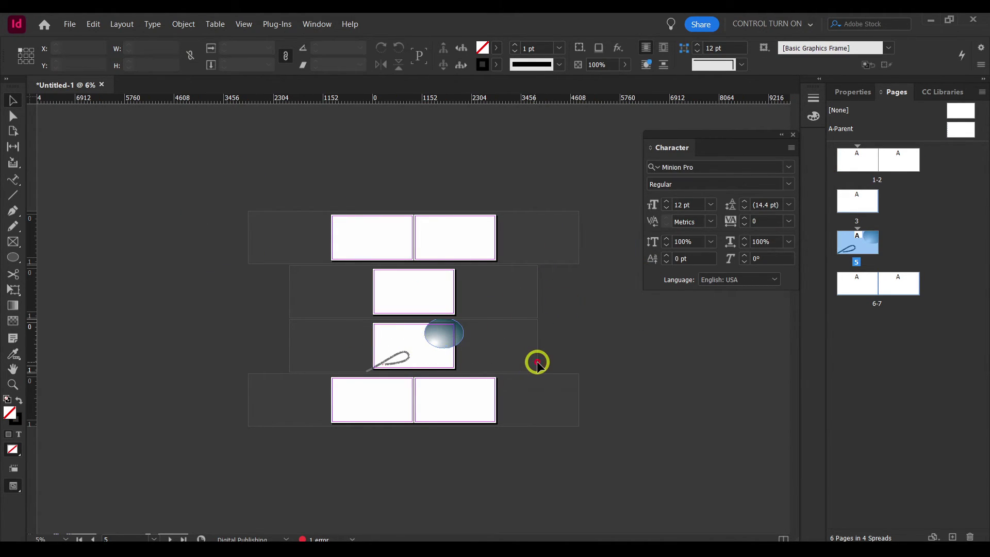
pyautogui.hotkey('ctrl', 'a')
pyautogui.press('Delete')
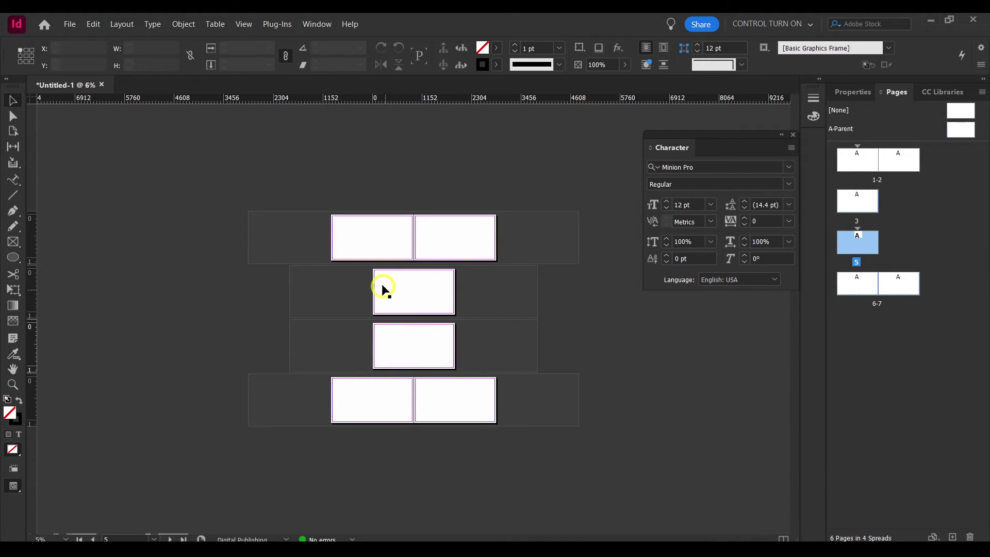
# Step: Join page 5 with page 3 as a two-page spread and clear the selection
pyautogui.click(386, 283)
pyautogui.moveTo(857, 242); pyautogui.dragTo(834, 219)
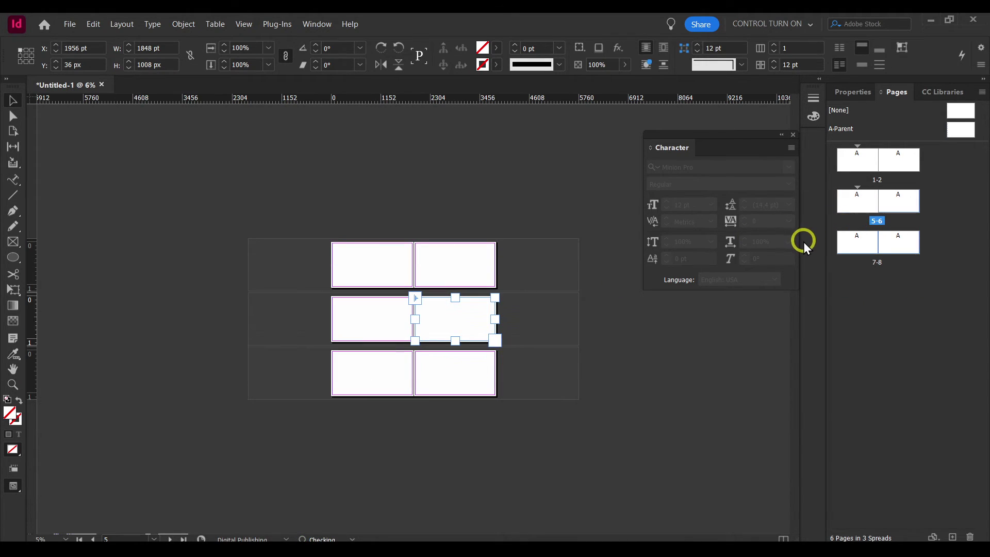
pyautogui.click(536, 200)
pyautogui.click(433, 309)
pyautogui.click(301, 224)
pyautogui.moveTo(176, 237); pyautogui.dragTo(511, 445)
pyautogui.click(511, 445)
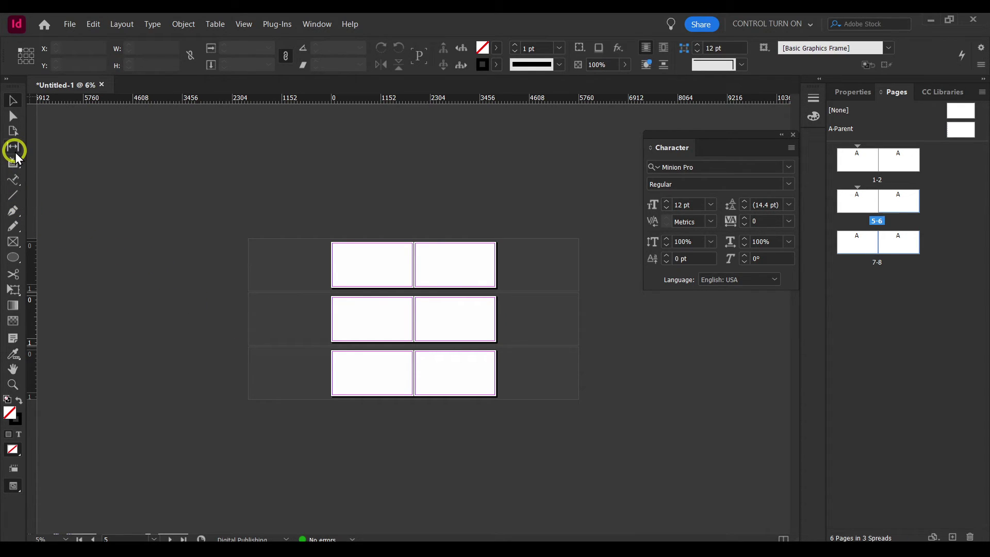
# Step: Set UI Sizing to Large in the User Interface Scaling preferences
pyautogui.press('F10')
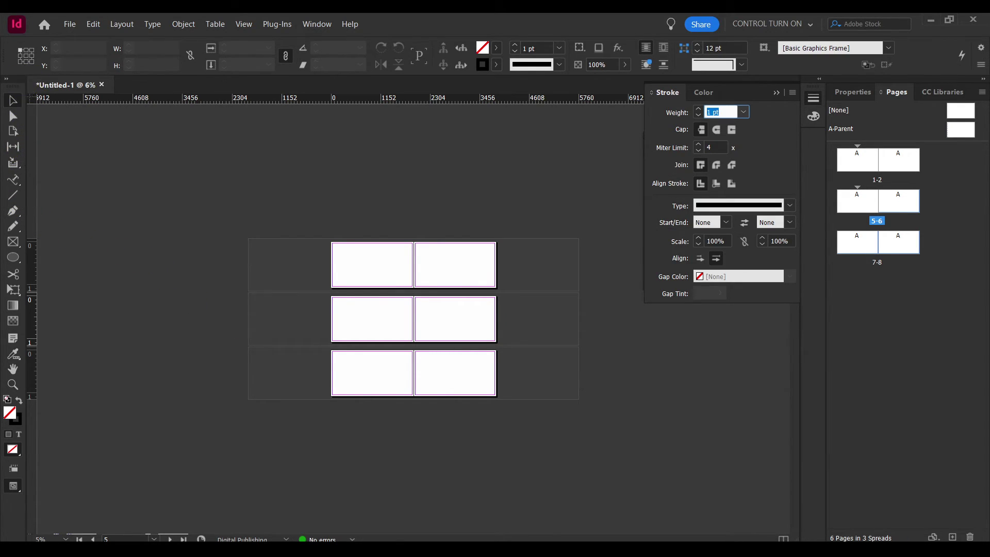
pyautogui.click(67, 26)
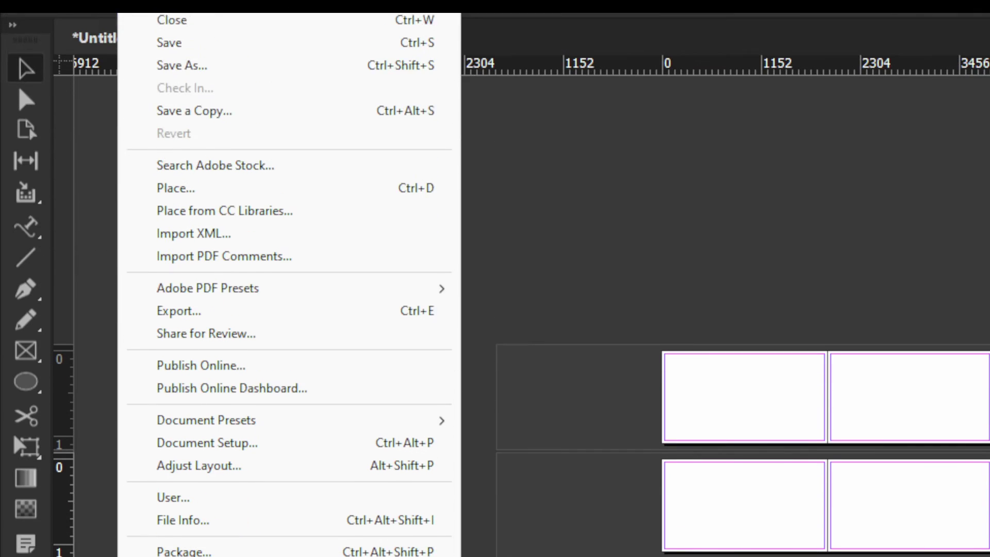
pyautogui.moveTo(178, 16)
pyautogui.moveTo(271, 422)
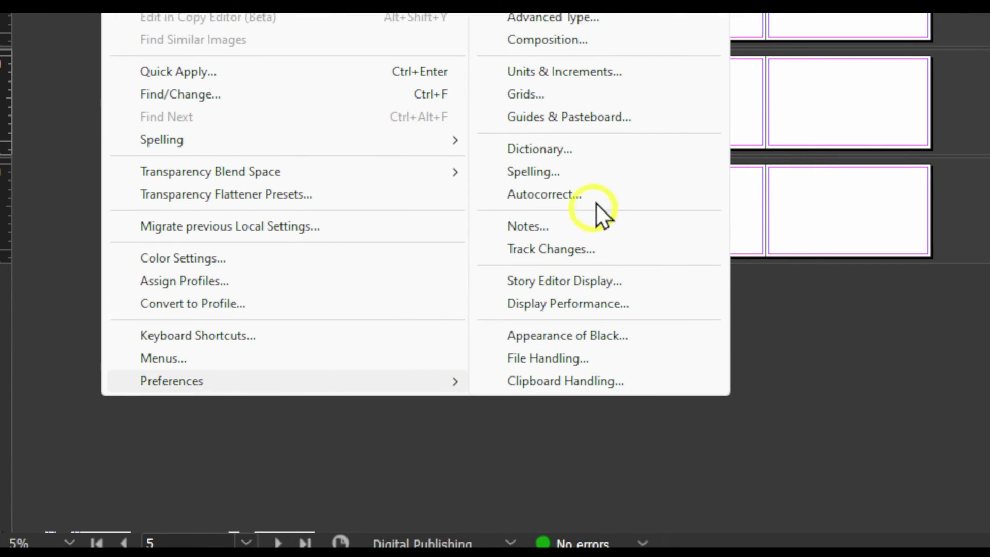
pyautogui.click(475, 82)
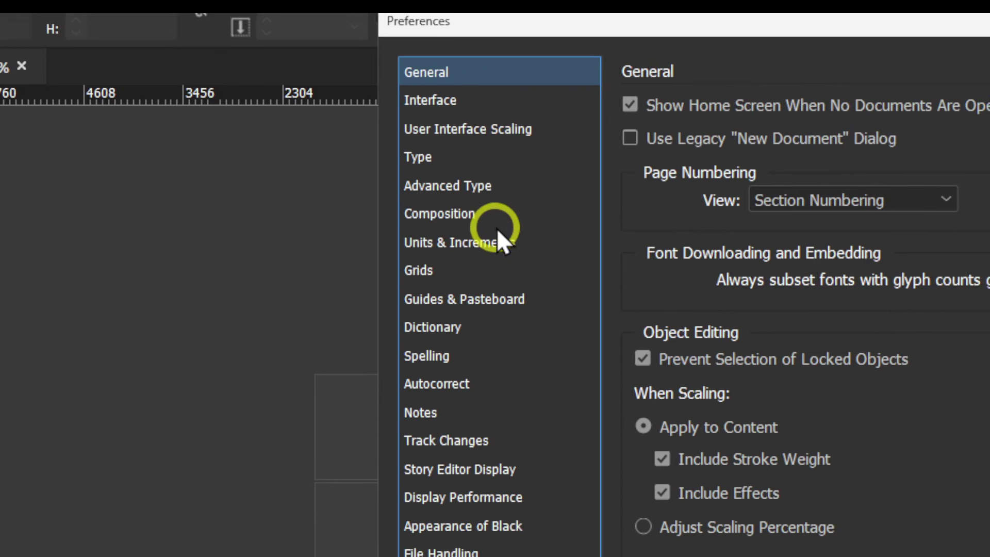
pyautogui.click(488, 219)
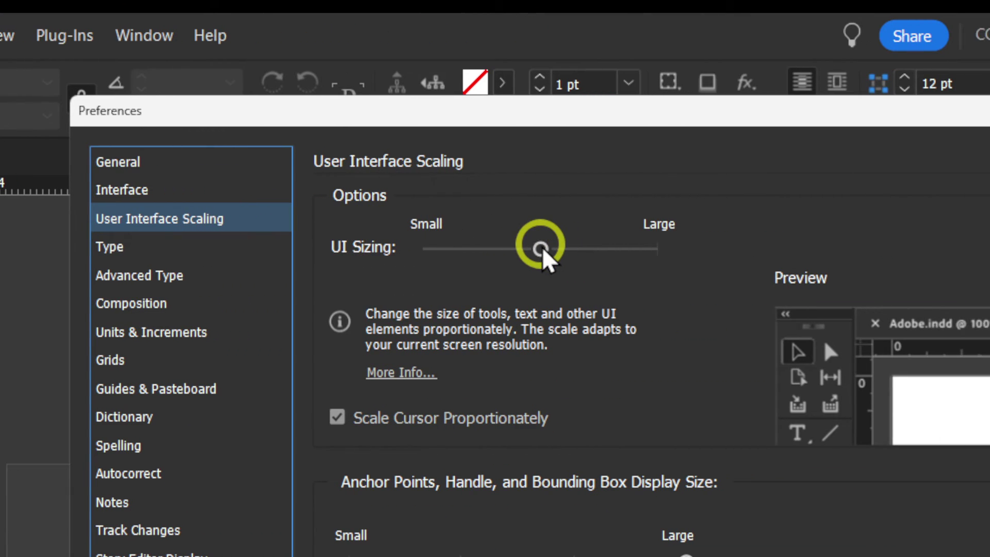
pyautogui.moveTo(737, 249); pyautogui.dragTo(854, 249)
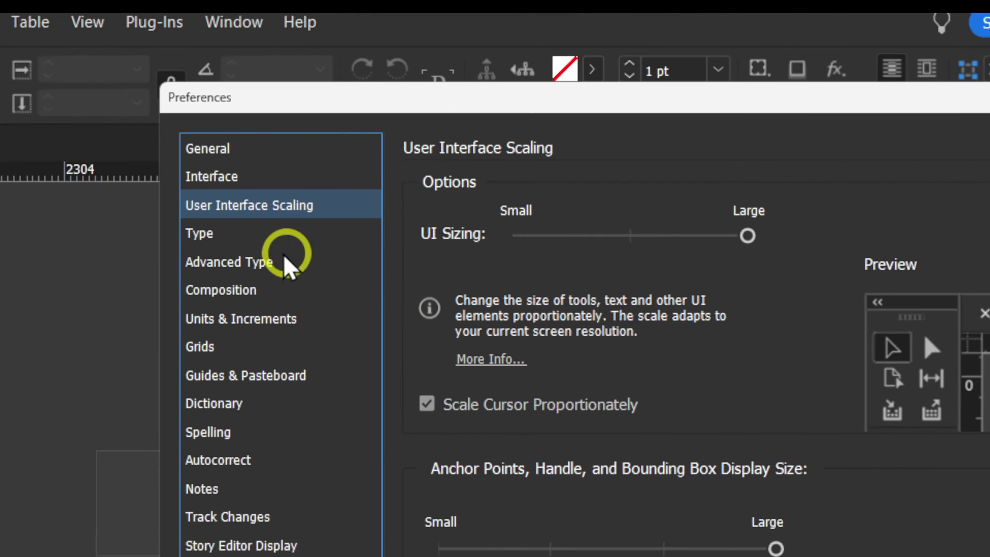
# Step: Try lighter color themes in the Interface preferences and return to the darkest theme
pyautogui.click(235, 235)
pyautogui.click(350, 178)
pyautogui.click(784, 225)
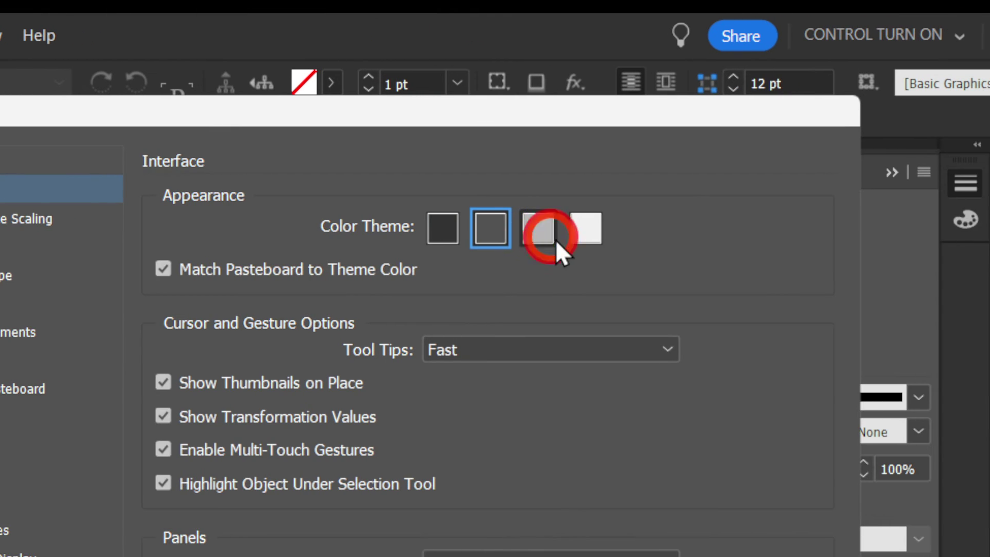
pyautogui.click(585, 231)
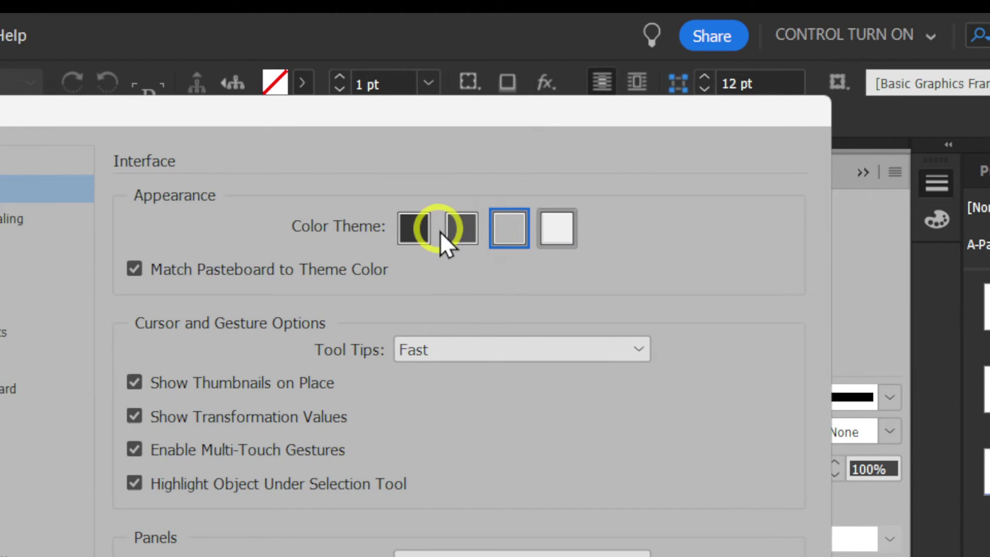
pyautogui.click(444, 232)
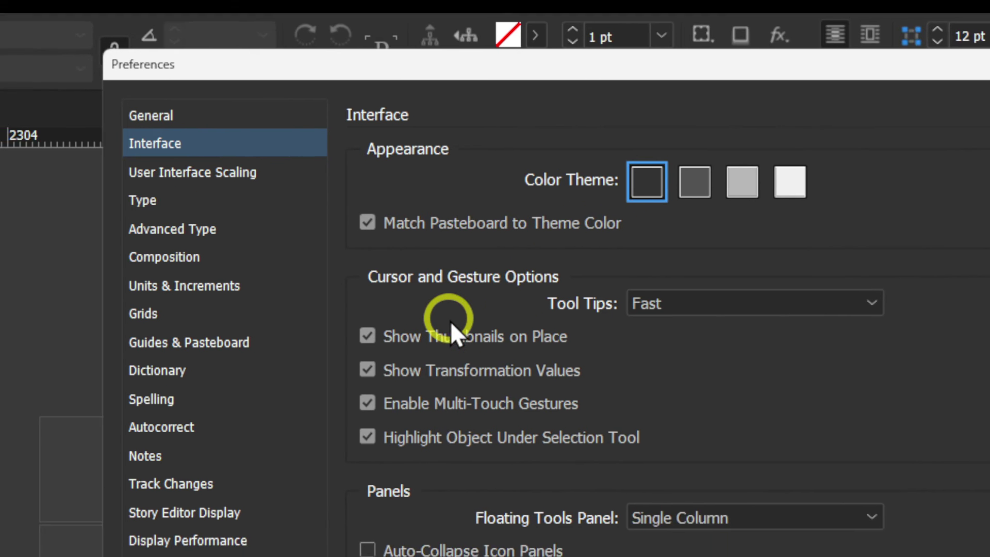
# Step: Review the Tool Tips choices and the preference categories from Type through Track Changes
pyautogui.click(516, 350)
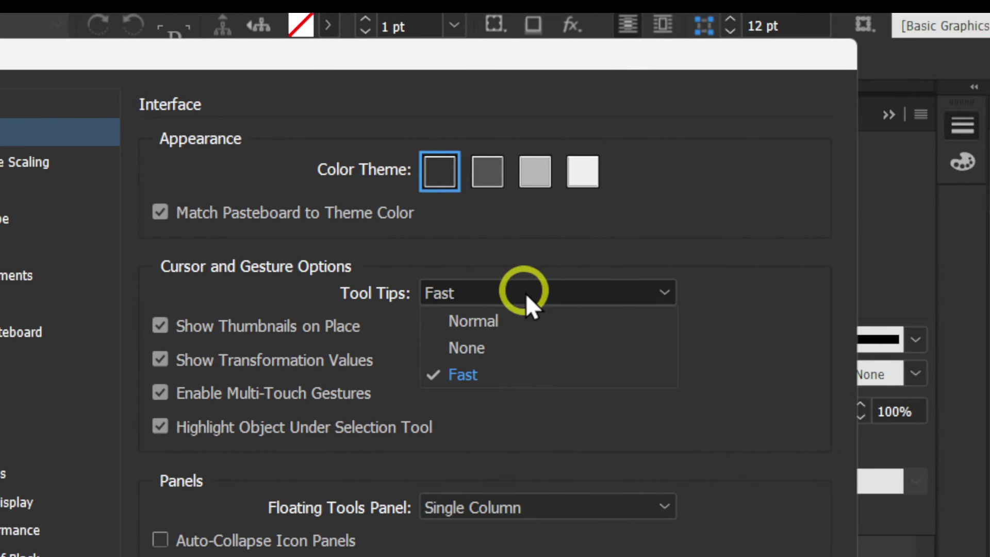
pyautogui.click(677, 452)
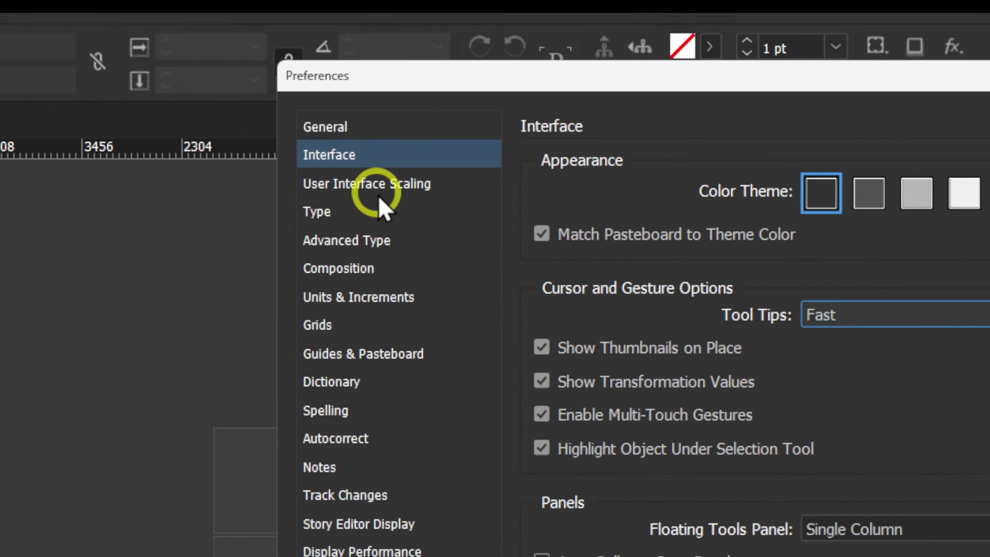
pyautogui.click(344, 213)
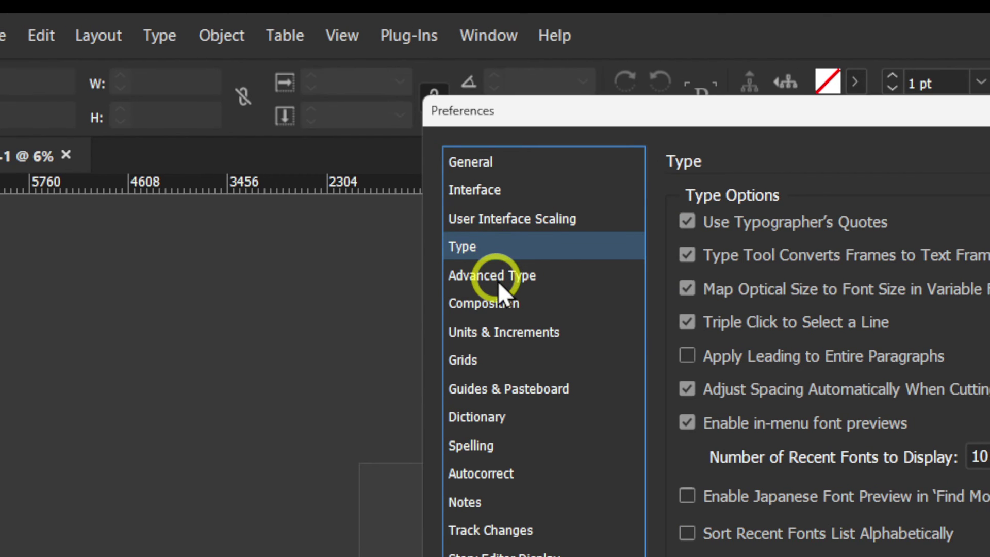
pyautogui.click(496, 281)
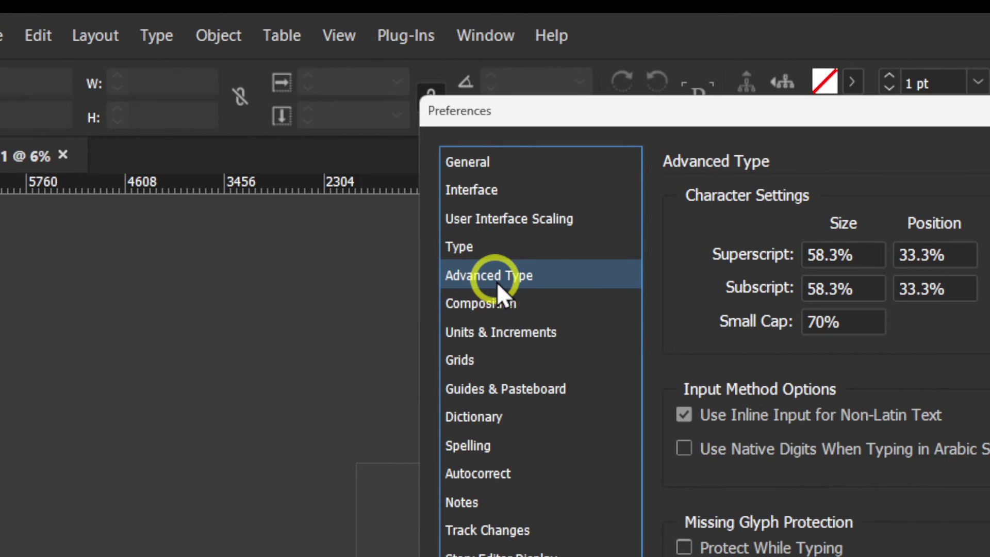
pyautogui.click(508, 304)
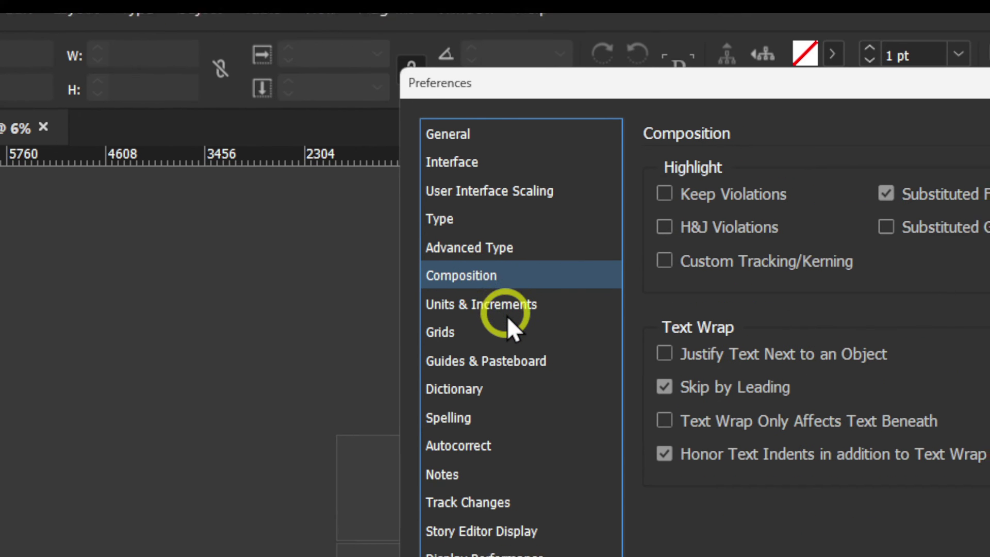
pyautogui.click(505, 309)
pyautogui.click(510, 363)
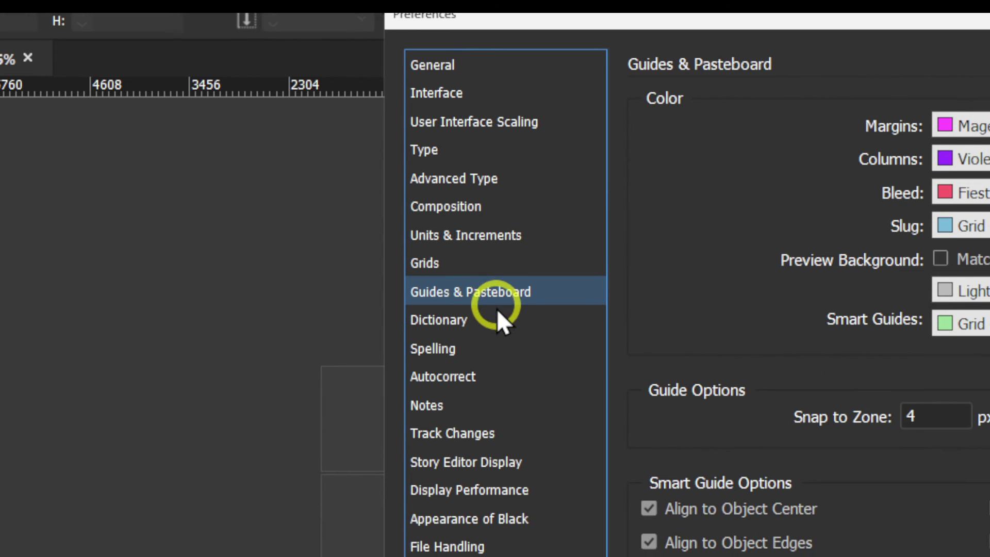
pyautogui.click(457, 419)
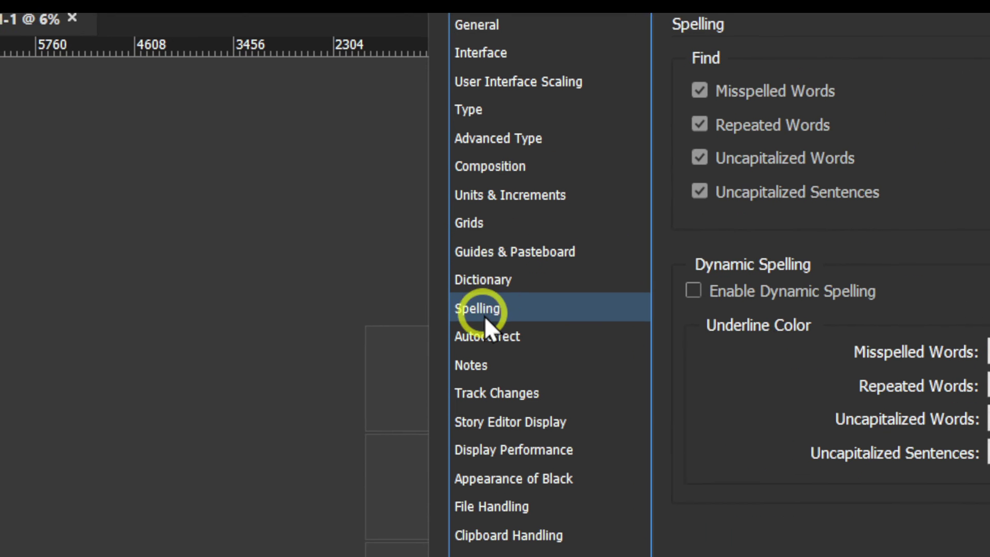
pyautogui.click(490, 336)
pyautogui.click(492, 365)
pyautogui.click(492, 392)
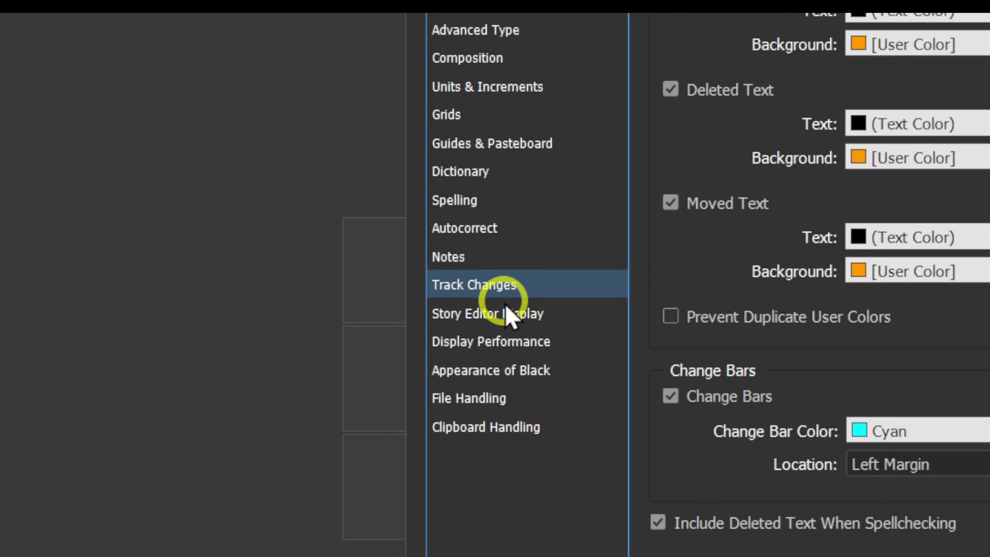
# Step: Examine the Adjust View Settings and Default View choices in the Display Performance preferences
pyautogui.click(503, 341)
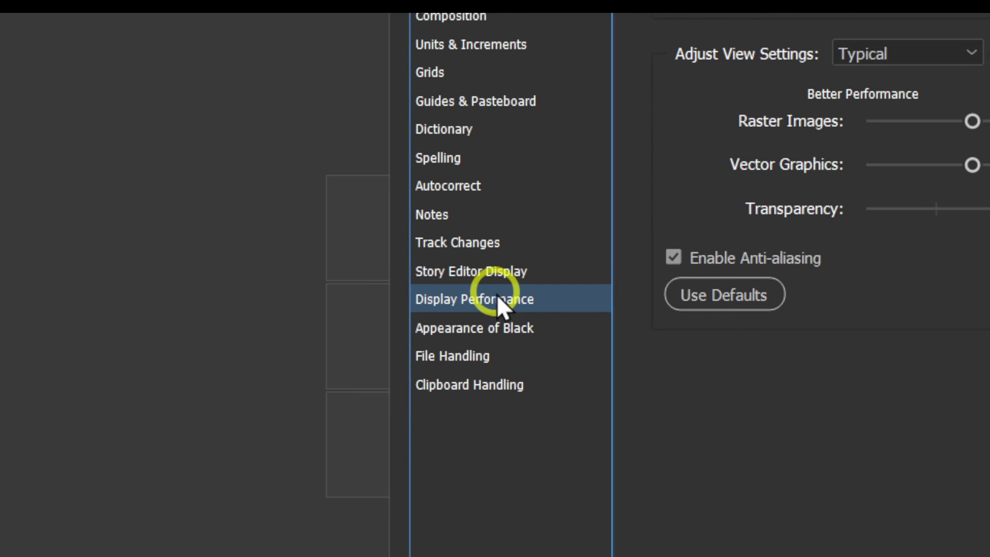
pyautogui.click(886, 94)
pyautogui.click(510, 311)
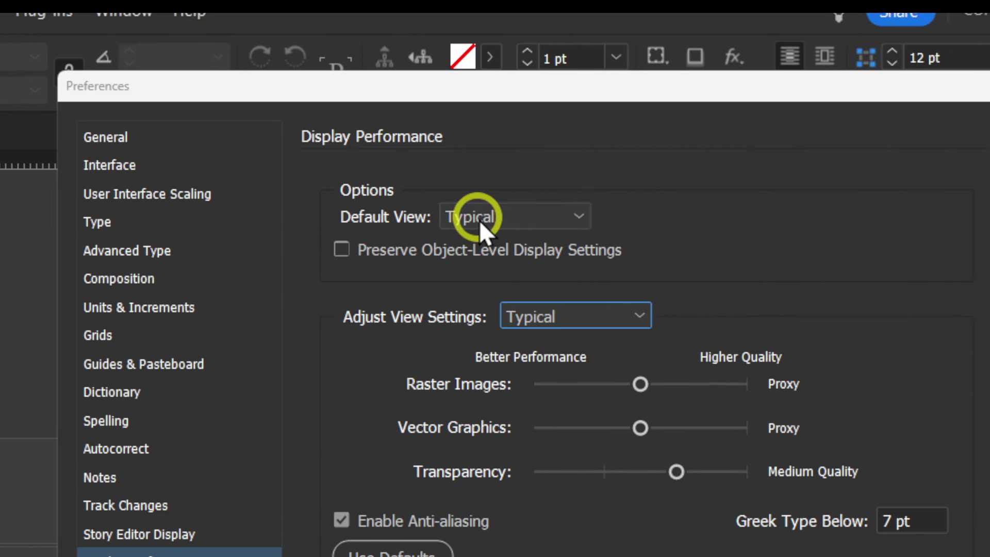
pyautogui.click(463, 155)
pyautogui.click(467, 208)
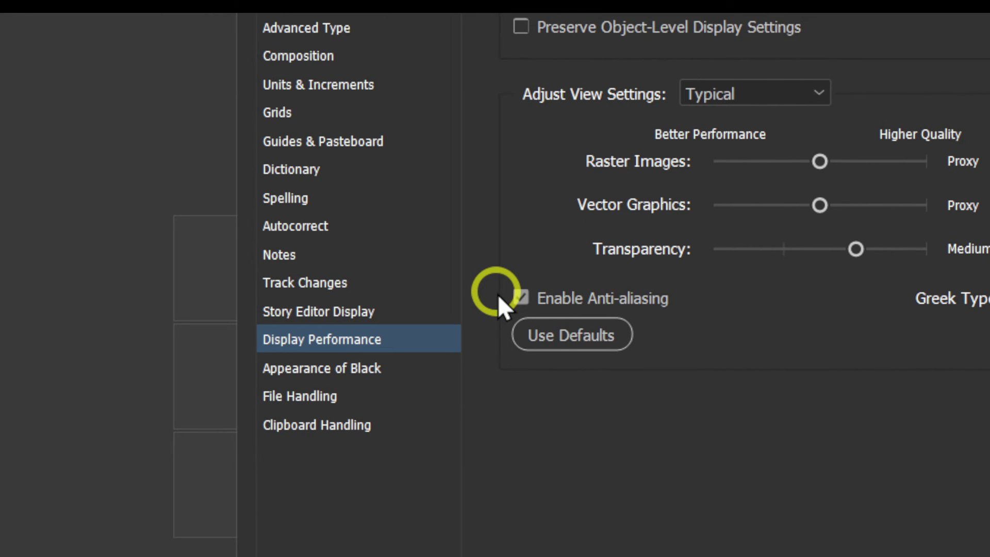
# Step: Review the Appearance of Black, File Handling and Clipboard Handling preferences, and return to the Interface preferences
pyautogui.click(416, 335)
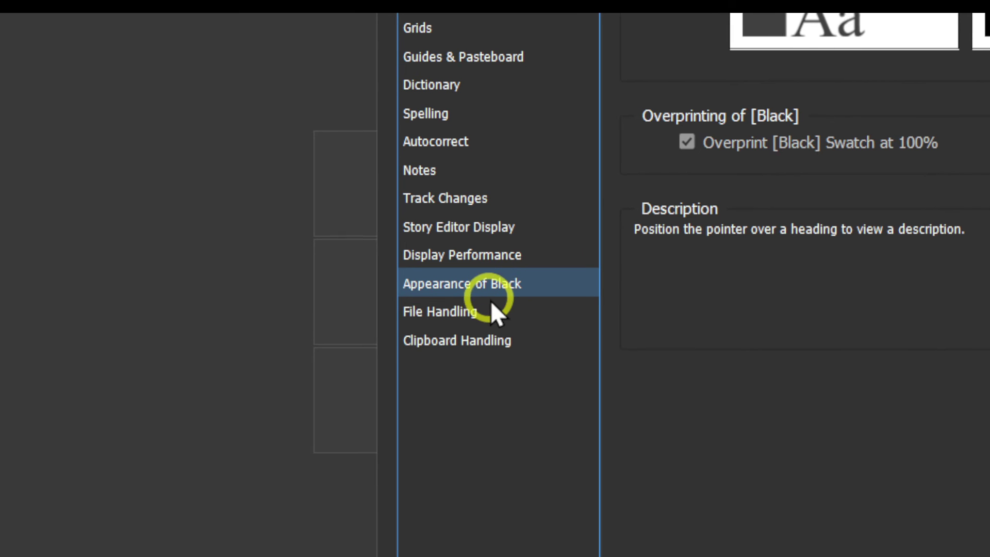
pyautogui.click(412, 355)
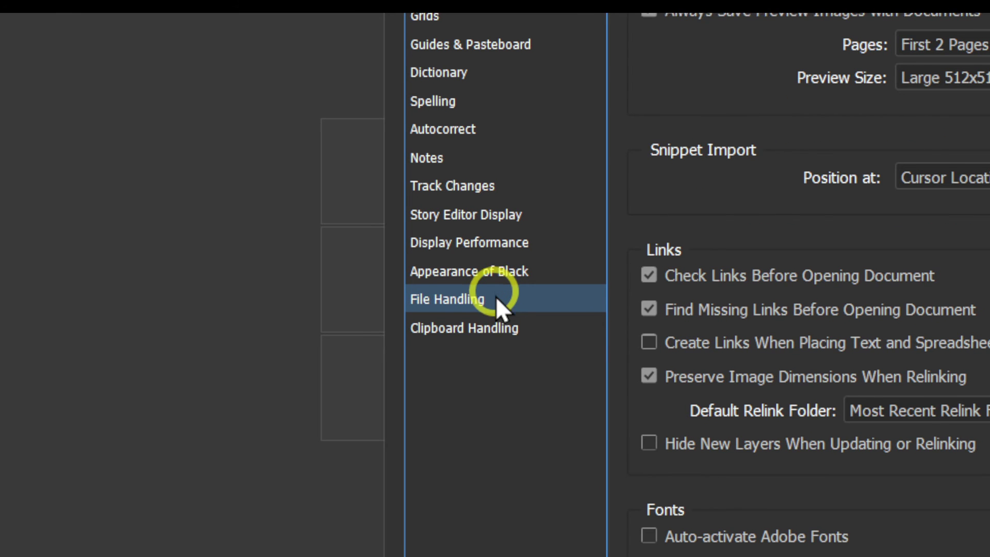
pyautogui.click(496, 320)
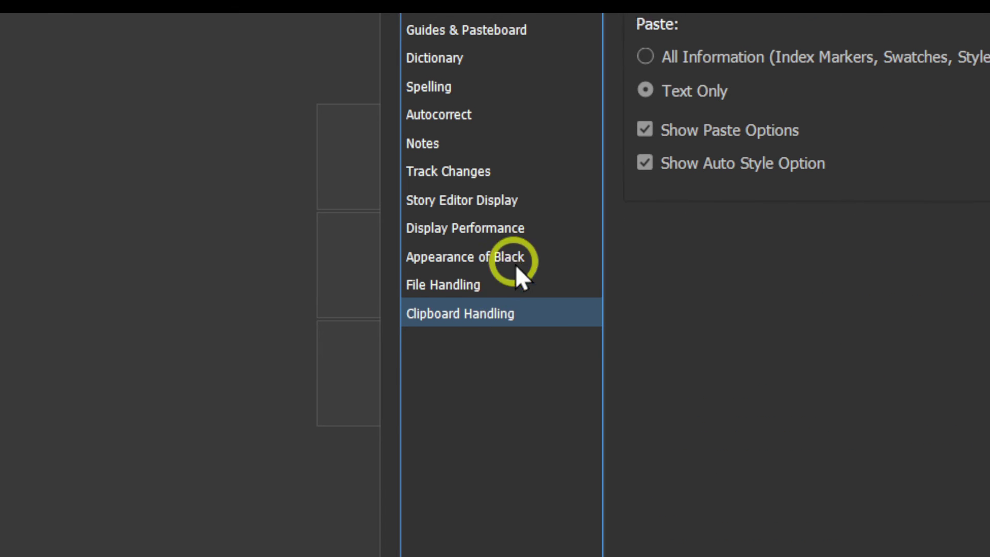
pyautogui.click(476, 27)
pyautogui.click(464, 159)
pyautogui.click(446, 73)
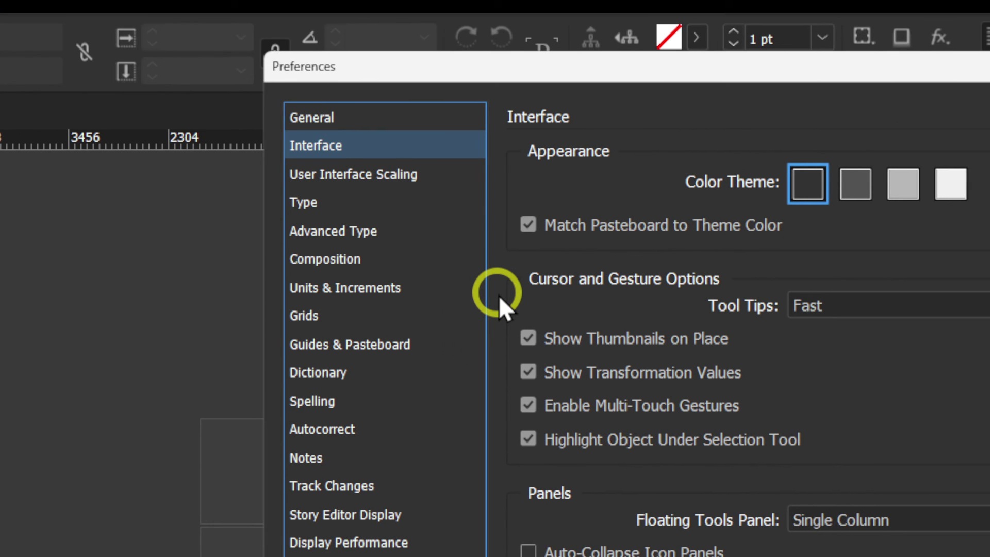
# Step: Set the Hand Tool quality option to Greek Images & Text in the Interface preferences and apply the preference changes
pyautogui.click(882, 519)
pyautogui.click(840, 517)
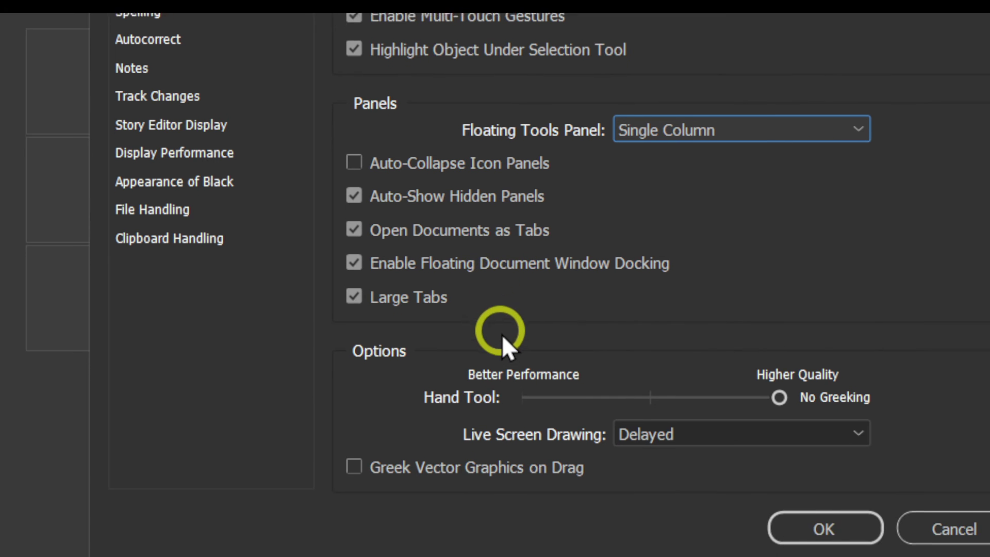
pyautogui.moveTo(780, 398); pyautogui.dragTo(488, 394)
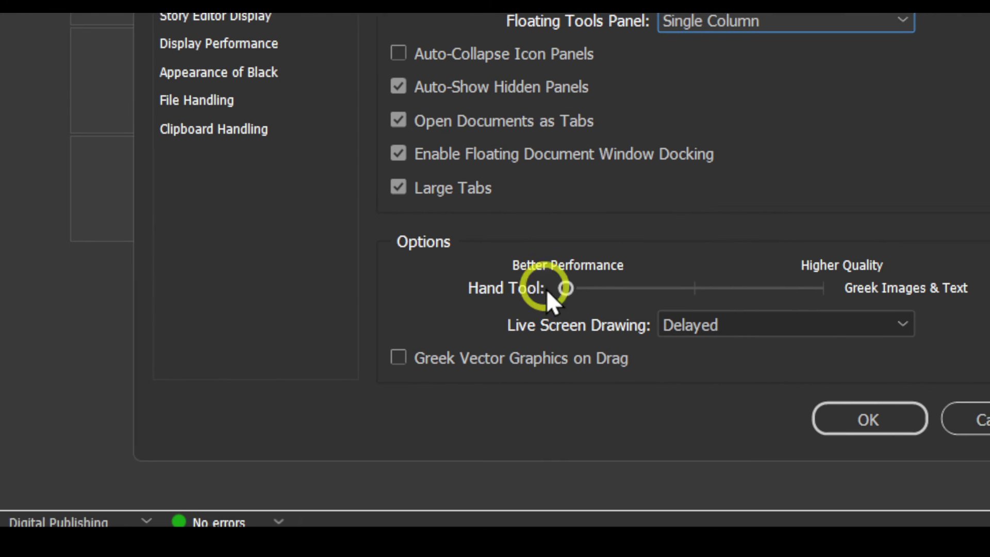
pyautogui.click(845, 419)
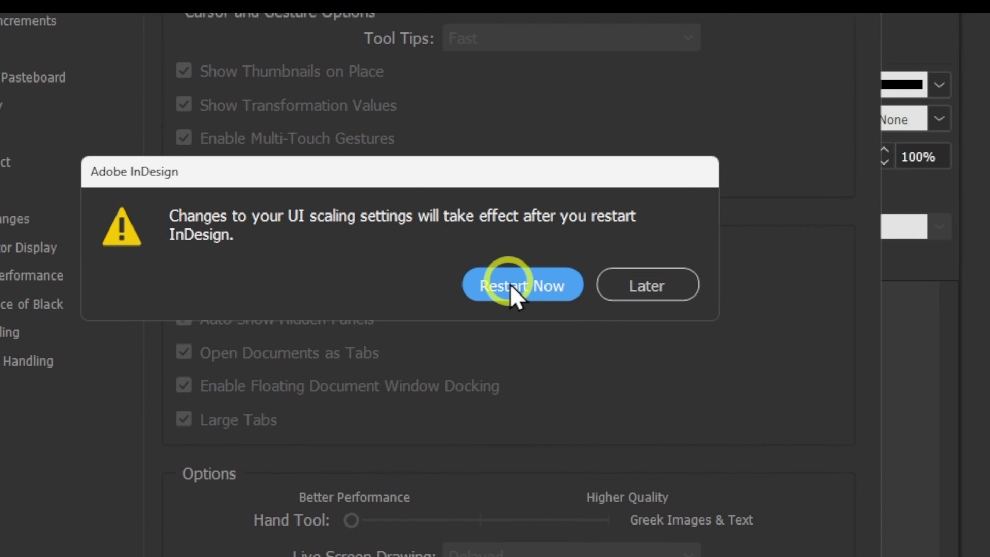